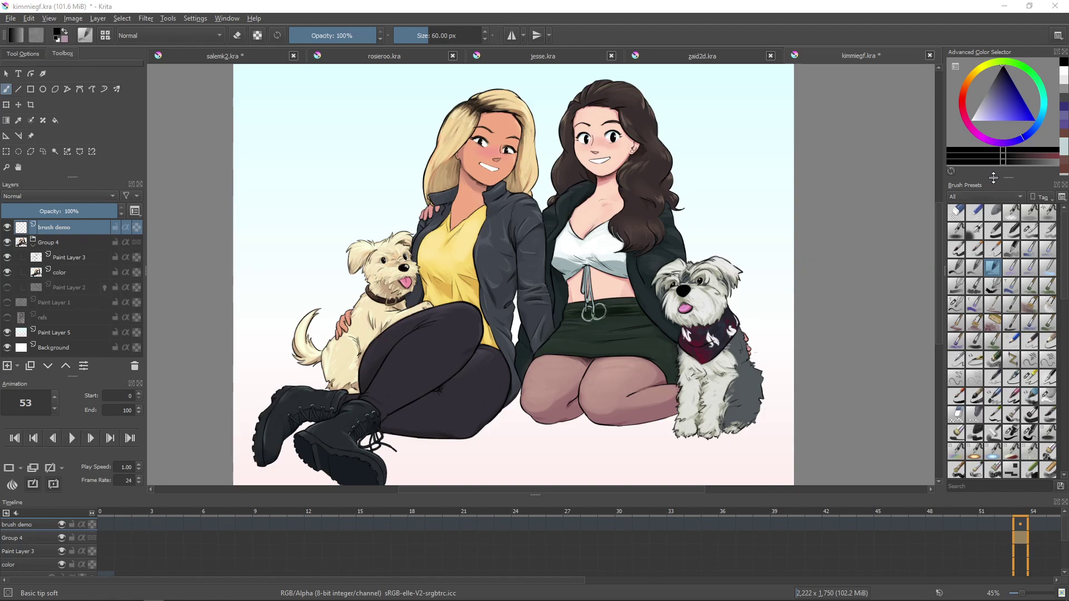
{"action": "left_click", "coordinate": [1020, 196]}
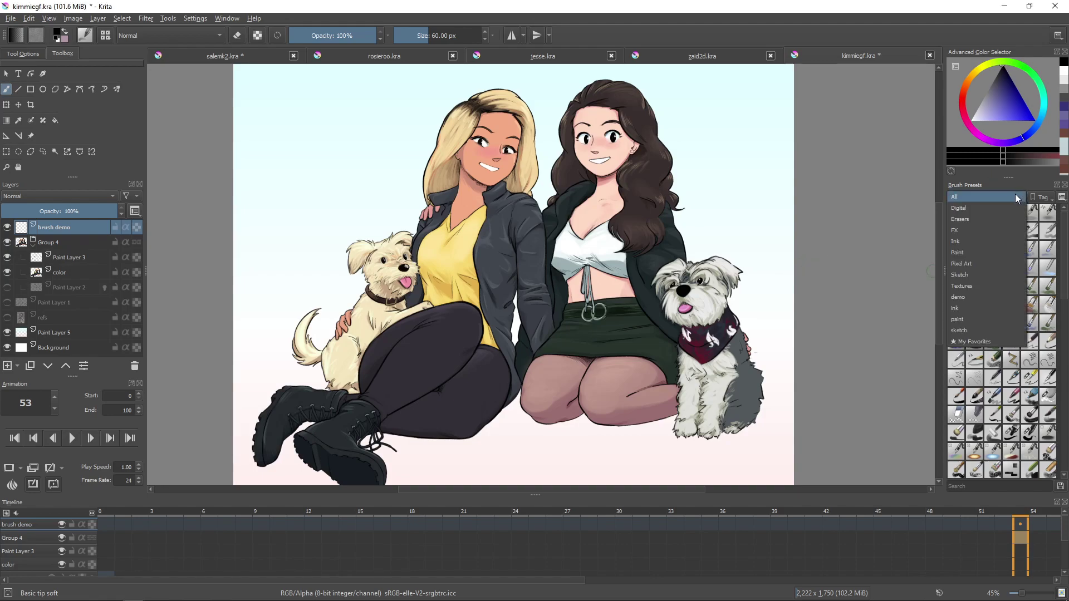
{"action": "left_click", "coordinate": [1017, 198]}
{"action": "mouse_move", "coordinate": [1065, 236]}
{"action": "left_mouse_down"}
{"action": "mouse_move", "coordinate": [1066, 426]}
{"action": "mouse_move", "coordinate": [1049, 312]}
{"action": "mouse_move", "coordinate": [1065, 216]}
{"action": "left_mouse_up"}
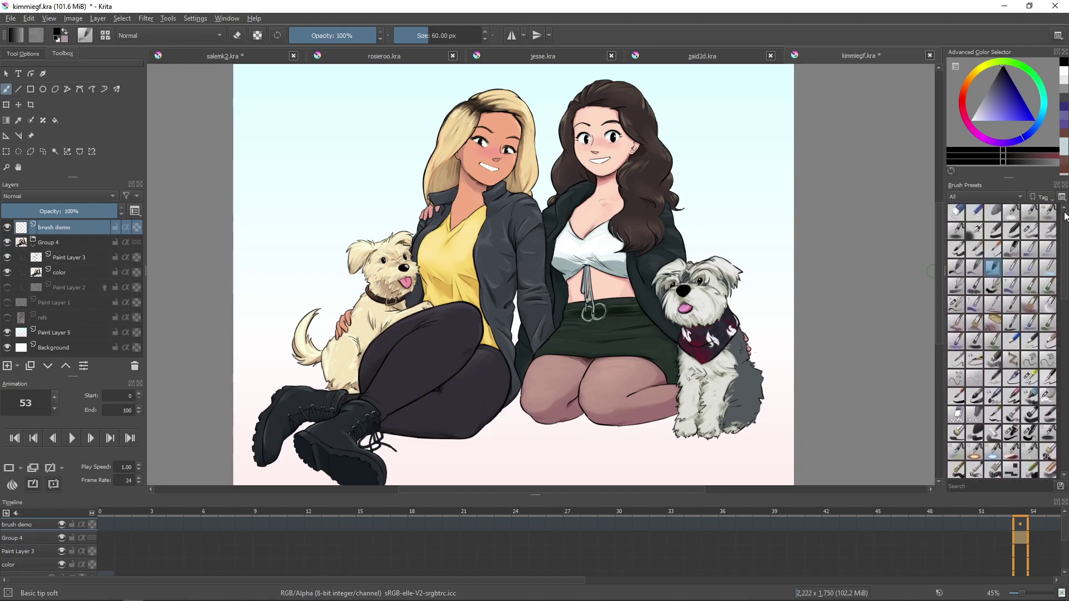
{"action": "left_click", "coordinate": [194, 19]}
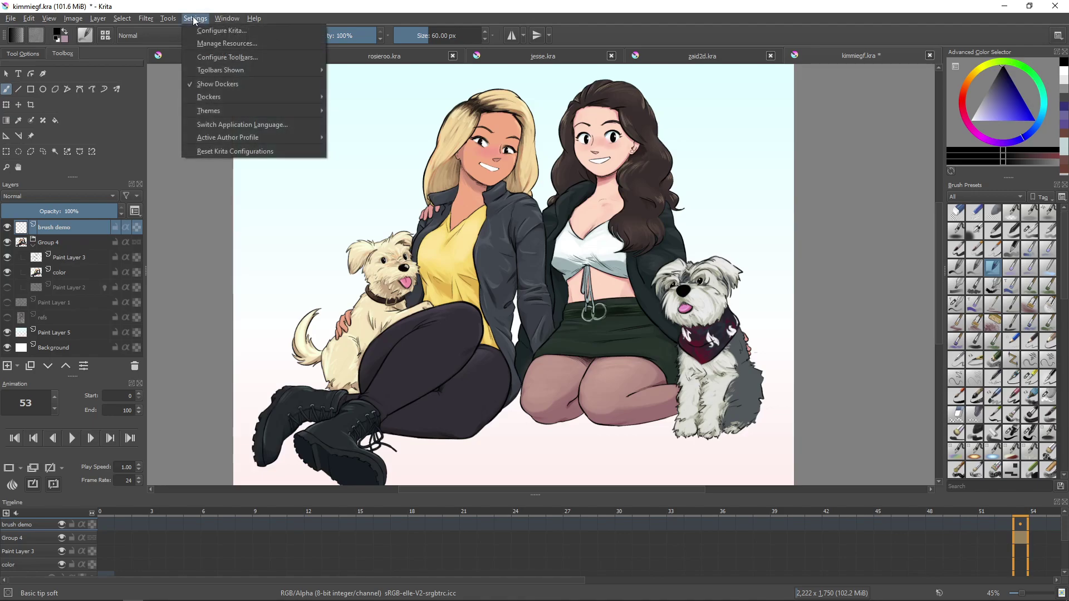
{"action": "left_click", "coordinate": [226, 32]}
{"action": "left_click", "coordinate": [726, 468]}
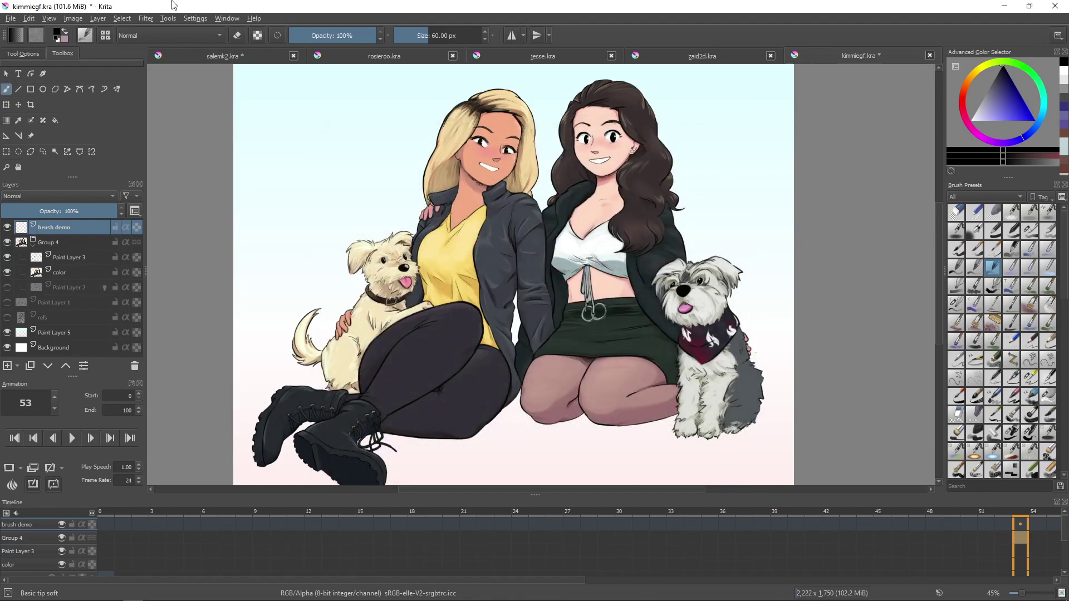
Move the Krita_3_Default_Resources bundle to the inactive bundles and back to the active ones, leaving the resource manager without applying
{"action": "left_click", "coordinate": [187, 19]}
{"action": "left_click", "coordinate": [199, 44]}
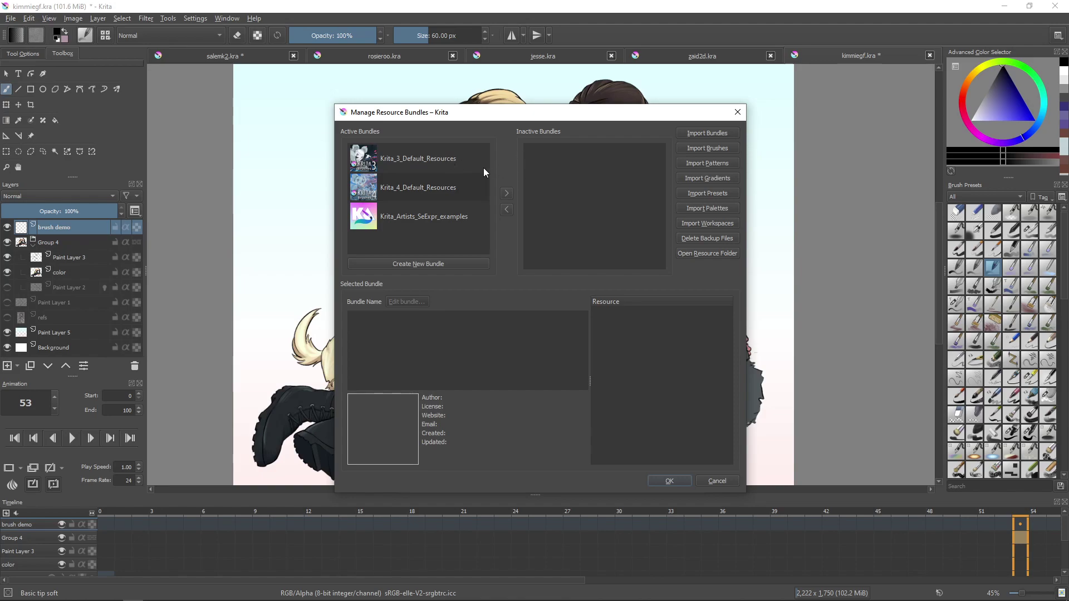
{"action": "left_click", "coordinate": [446, 162]}
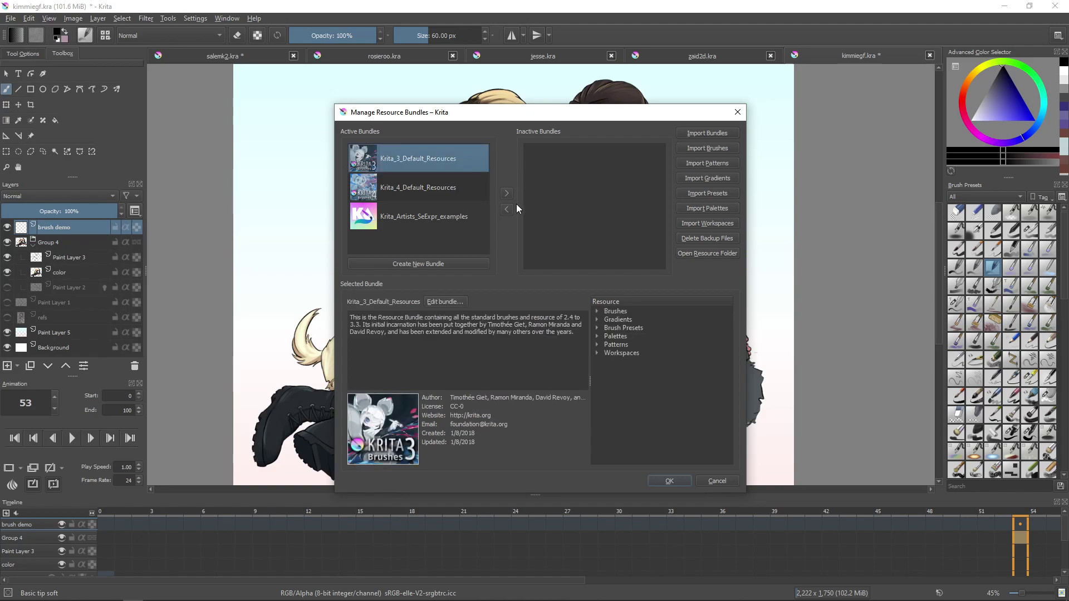
{"action": "left_click", "coordinate": [506, 194]}
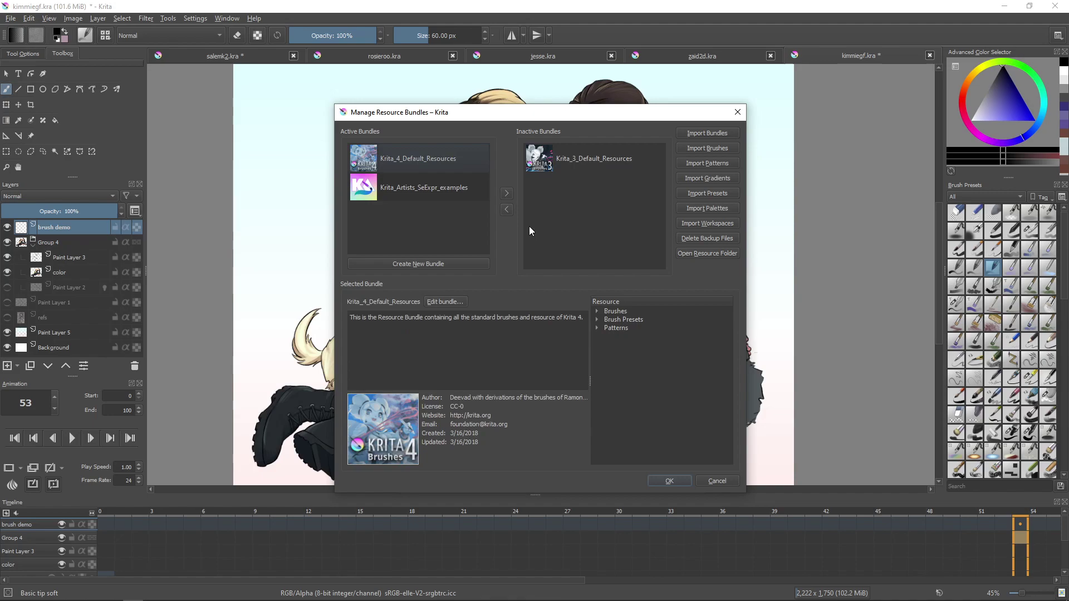
{"action": "left_click", "coordinate": [557, 166]}
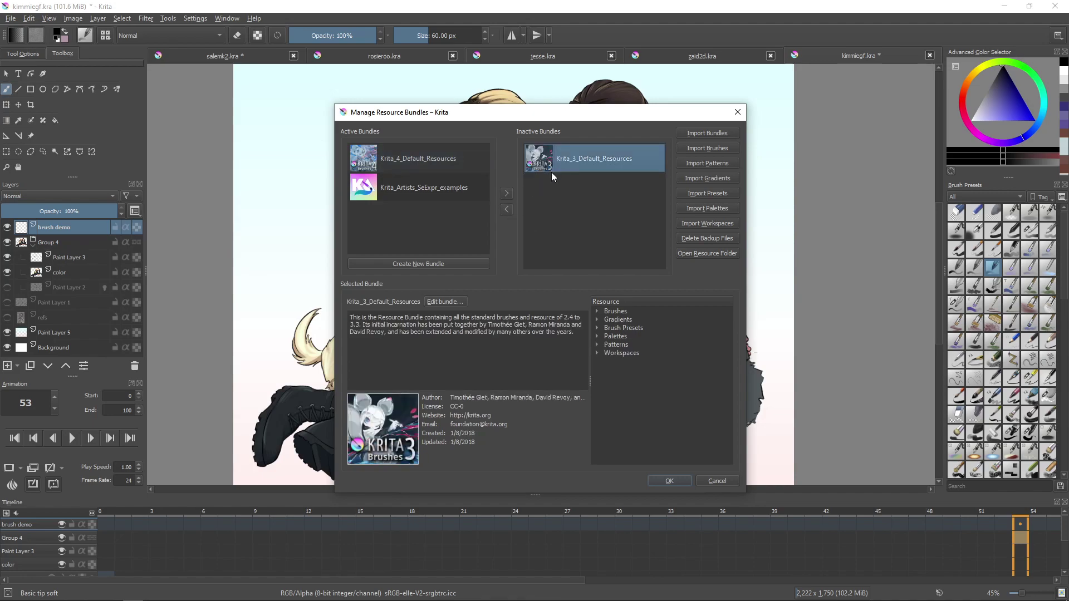
{"action": "left_click", "coordinate": [506, 210]}
{"action": "left_click", "coordinate": [705, 479]}
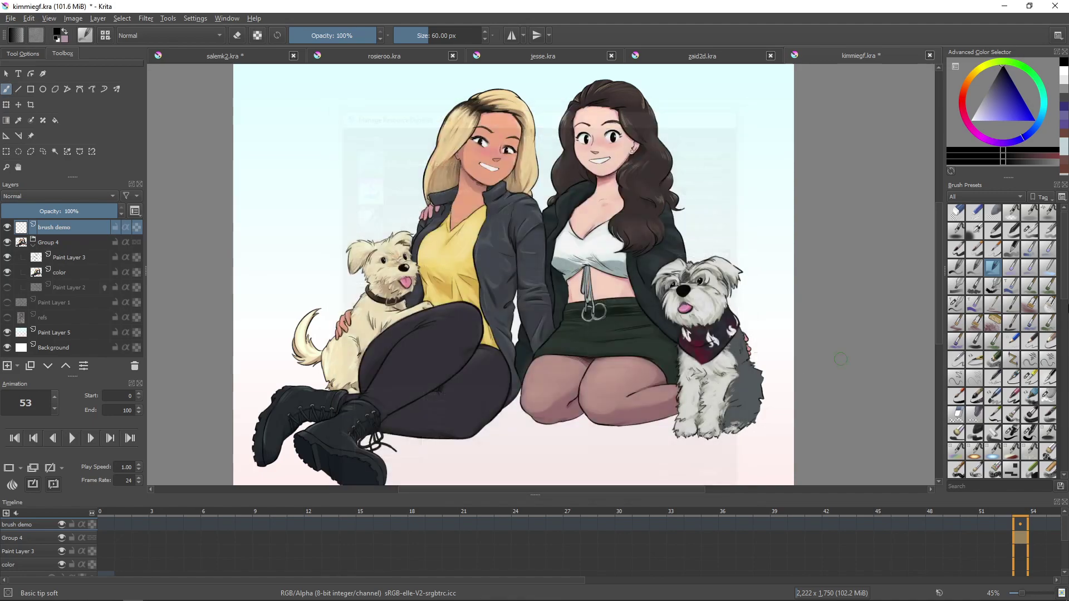
Check the tag assignment options of the Basic-5 Size Opacity and Basic-4 Flow Opacity brush presets
{"action": "mouse_move", "coordinate": [1064, 294]}
{"action": "left_mouse_down"}
{"action": "mouse_move", "coordinate": [1054, 474]}
{"action": "mouse_move", "coordinate": [1060, 247]}
{"action": "left_mouse_up"}
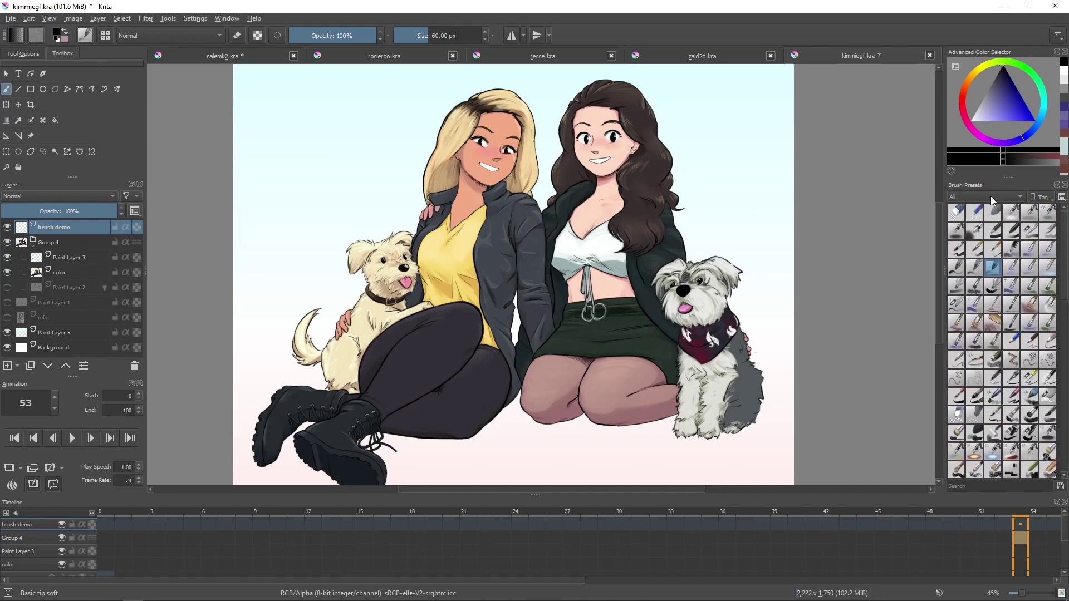
{"action": "right_click", "coordinate": [974, 251]}
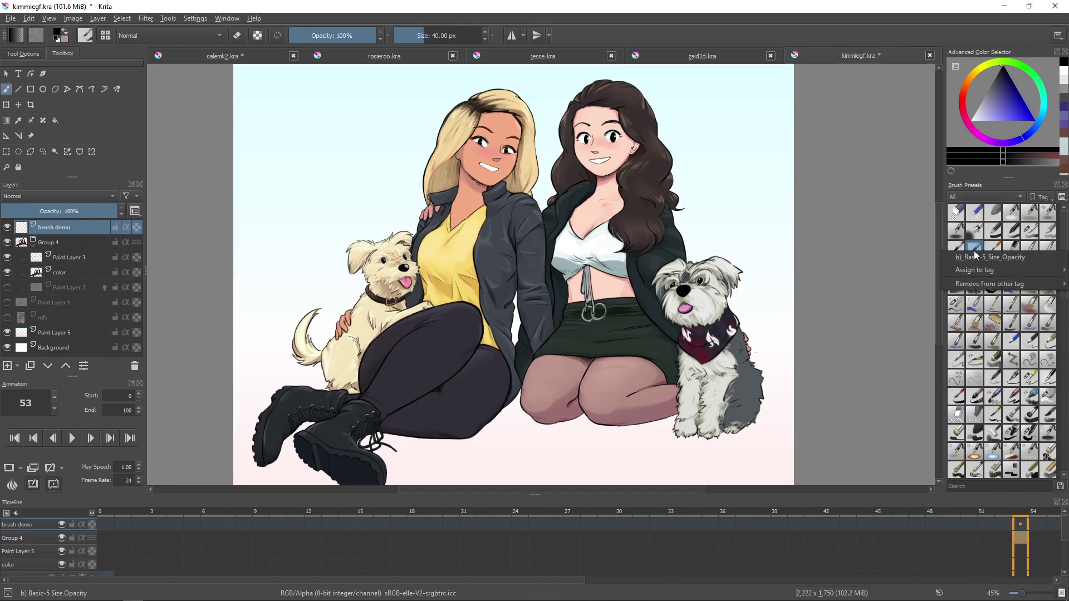
{"action": "mouse_move", "coordinate": [980, 271]}
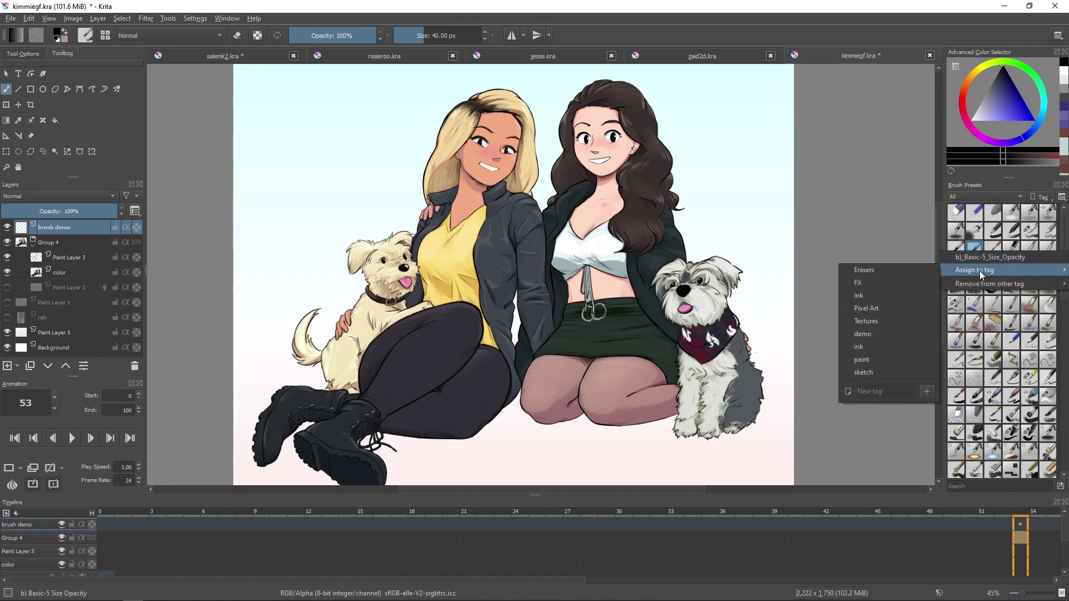
{"action": "right_click", "coordinate": [1047, 236]}
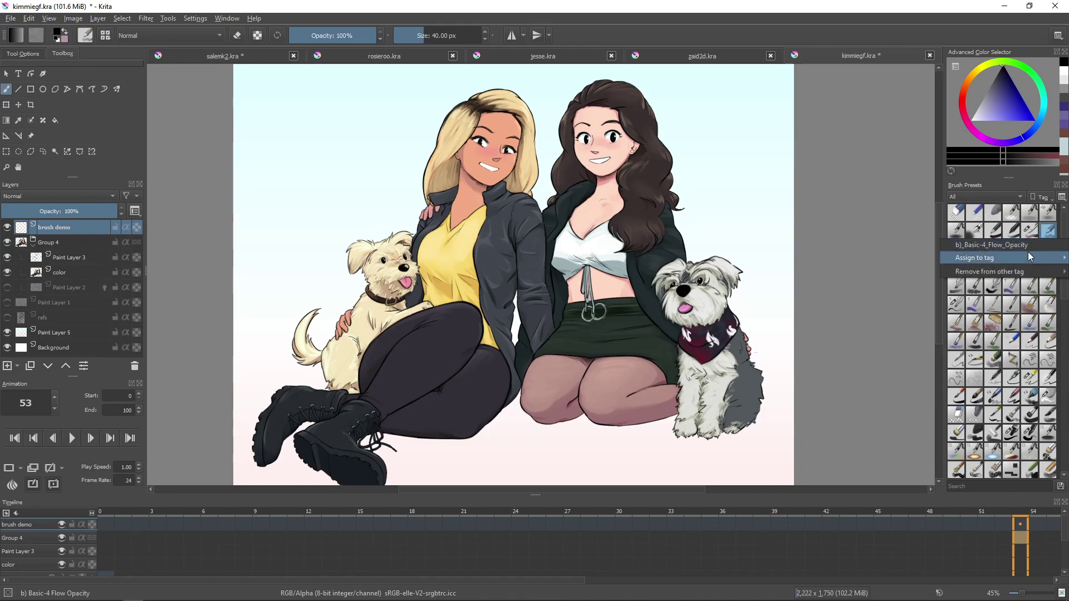
{"action": "mouse_move", "coordinate": [1028, 257]}
Check the tag assignment and removal options of the Ink-8 Sumi-e, Oils_bristle and Blender Knife Edge brush presets
{"action": "left_click_drag", "start_coordinate": [1064, 227], "coordinate": [1064, 237]}
{"action": "right_click", "coordinate": [974, 369]}
{"action": "mouse_move", "coordinate": [980, 390]}
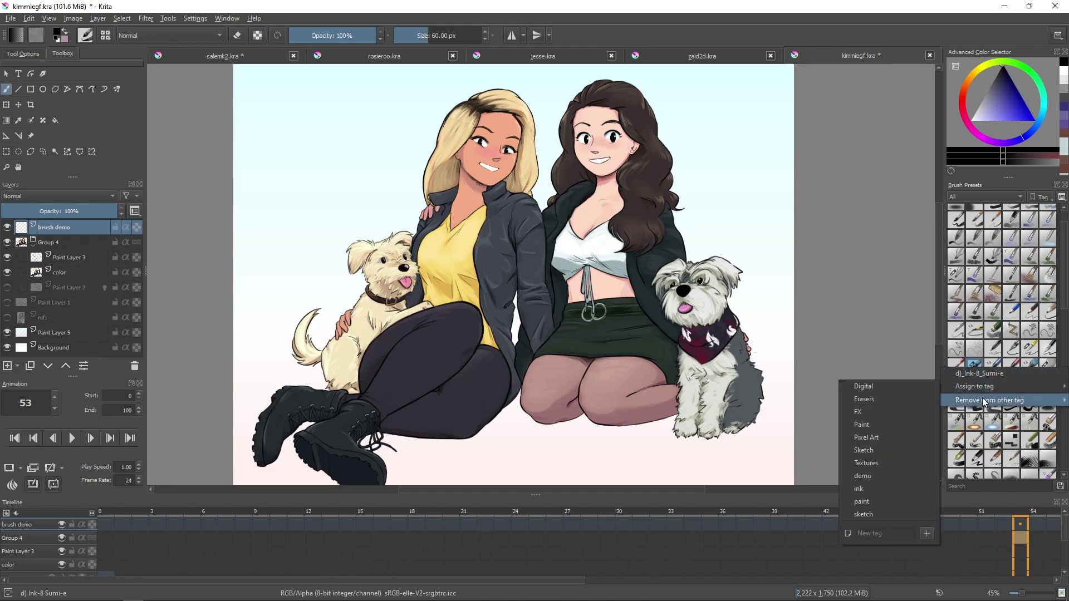
{"action": "left_click", "coordinate": [908, 412]}
{"action": "scroll", "coordinate": [1012, 343], "scroll_direction": "down", "scroll_amount": 5}
{"action": "right_click", "coordinate": [1010, 339]}
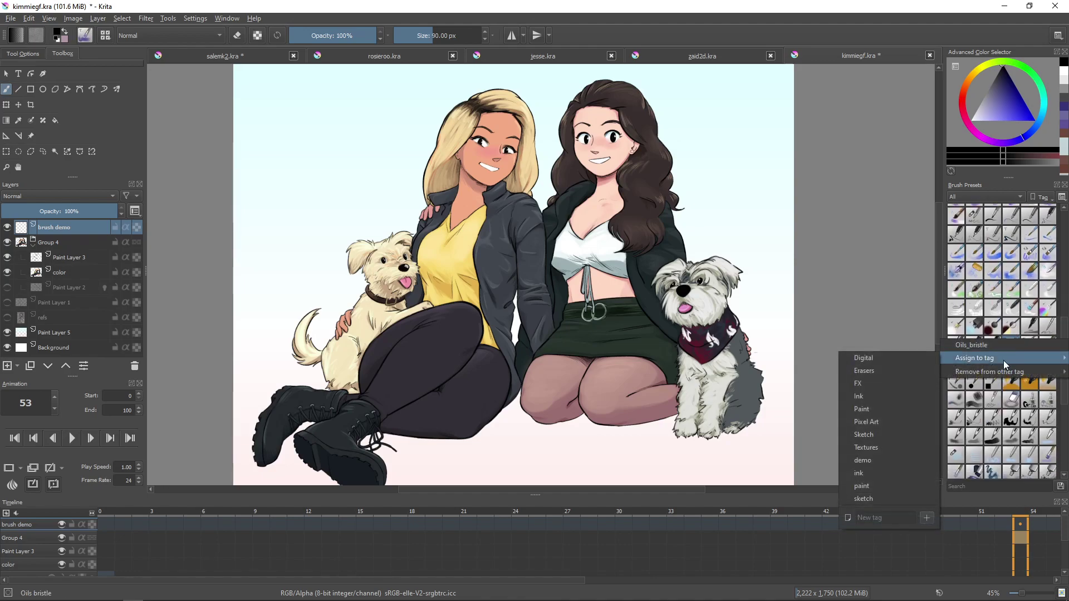
{"action": "left_click", "coordinate": [966, 301]}
{"action": "right_click", "coordinate": [964, 308]}
{"action": "mouse_move", "coordinate": [985, 323]}
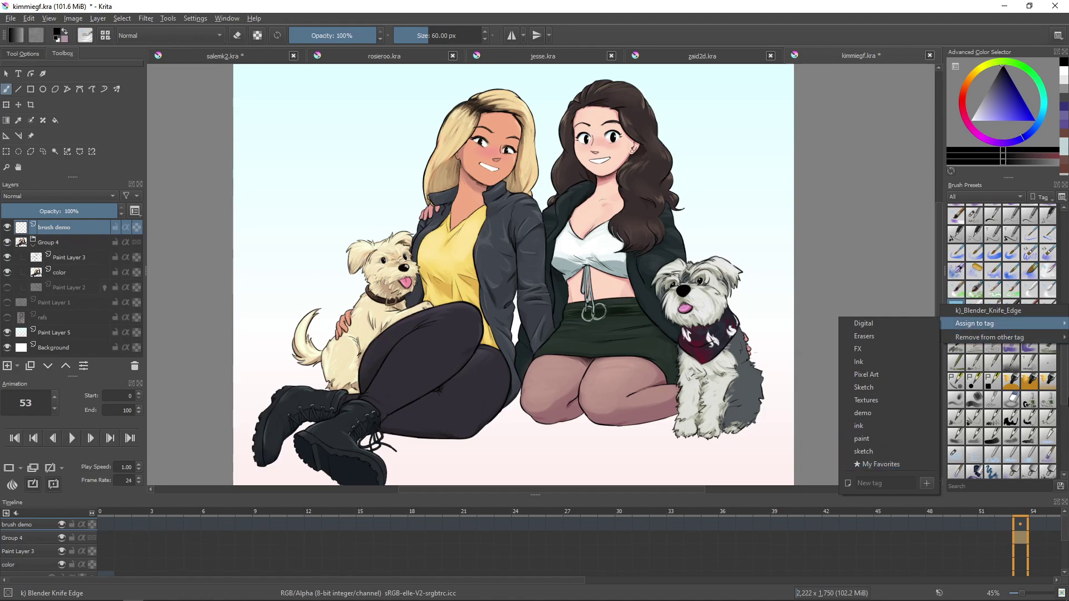
{"action": "left_click", "coordinate": [1065, 391]}
Filter the brush presets by the My Favorites tag and return to the start of the list
{"action": "left_click", "coordinate": [1018, 195]}
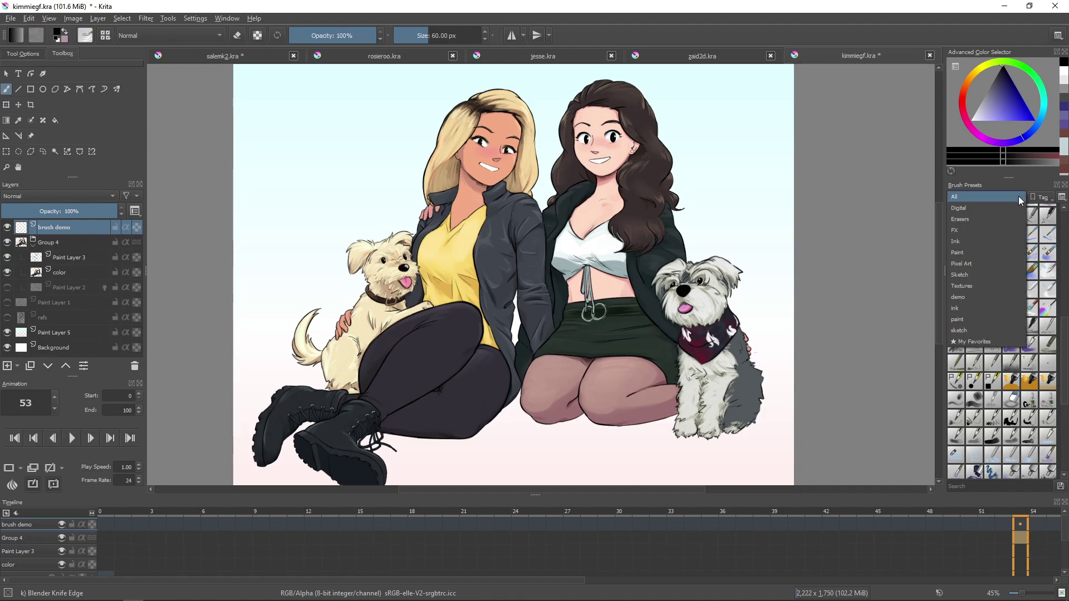
{"action": "left_click", "coordinate": [982, 342]}
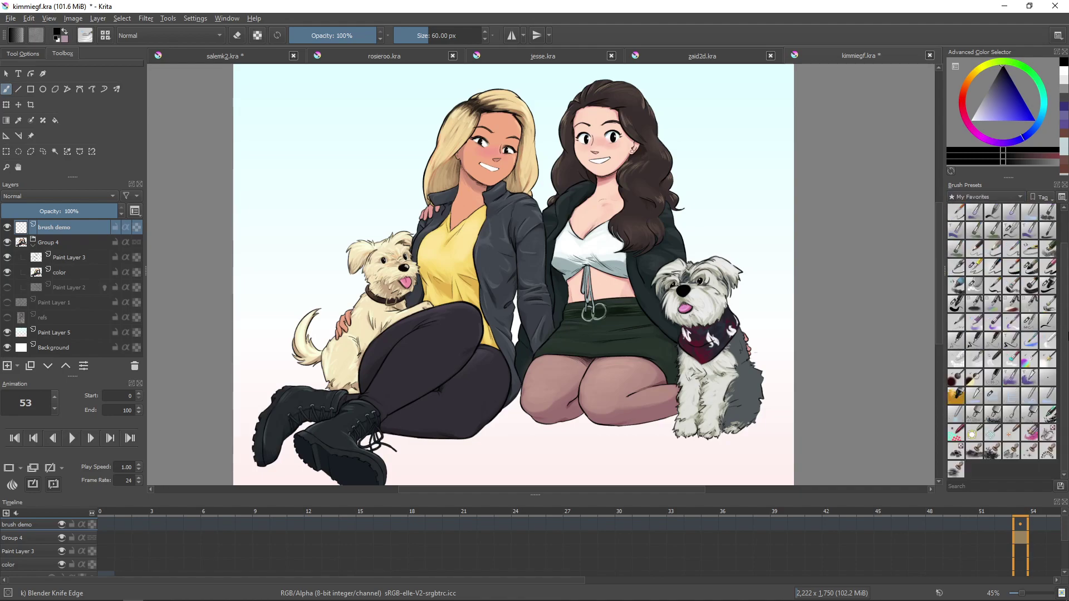
{"action": "left_click_drag", "start_coordinate": [1065, 286], "coordinate": [1065, 250]}
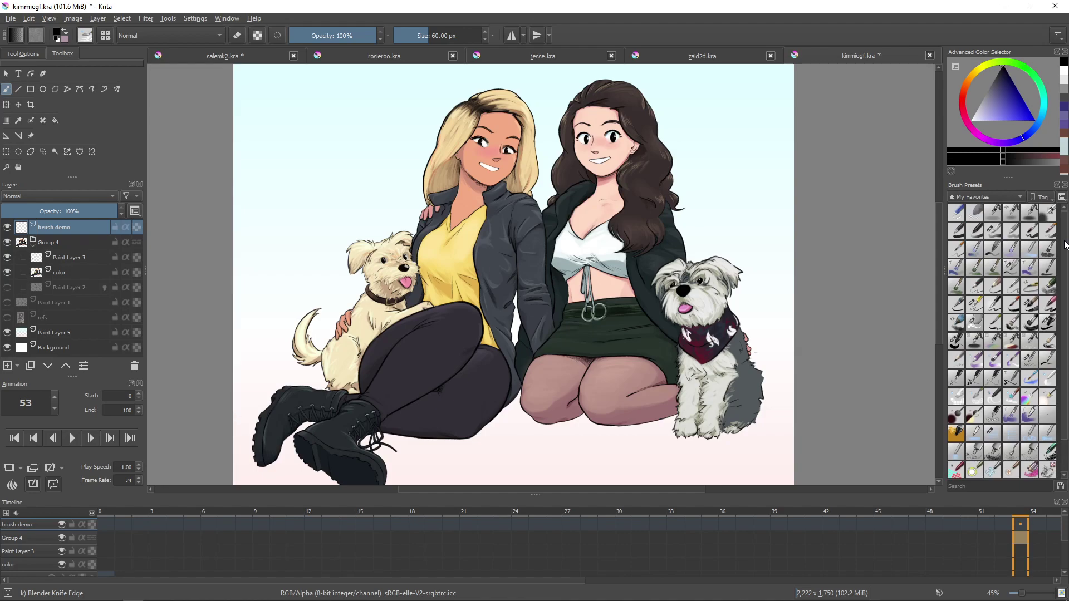
{"action": "mouse_move", "coordinate": [1065, 246]}
{"action": "left_mouse_down"}
{"action": "mouse_move", "coordinate": [1057, 292]}
{"action": "mouse_move", "coordinate": [1048, 237]}
{"action": "left_mouse_up"}
Pick the Basic-3 Flow brush preset and set the foreground colour to a muted green
{"action": "mouse_move", "coordinate": [991, 239]}
{"action": "left_click", "coordinate": [994, 233]}
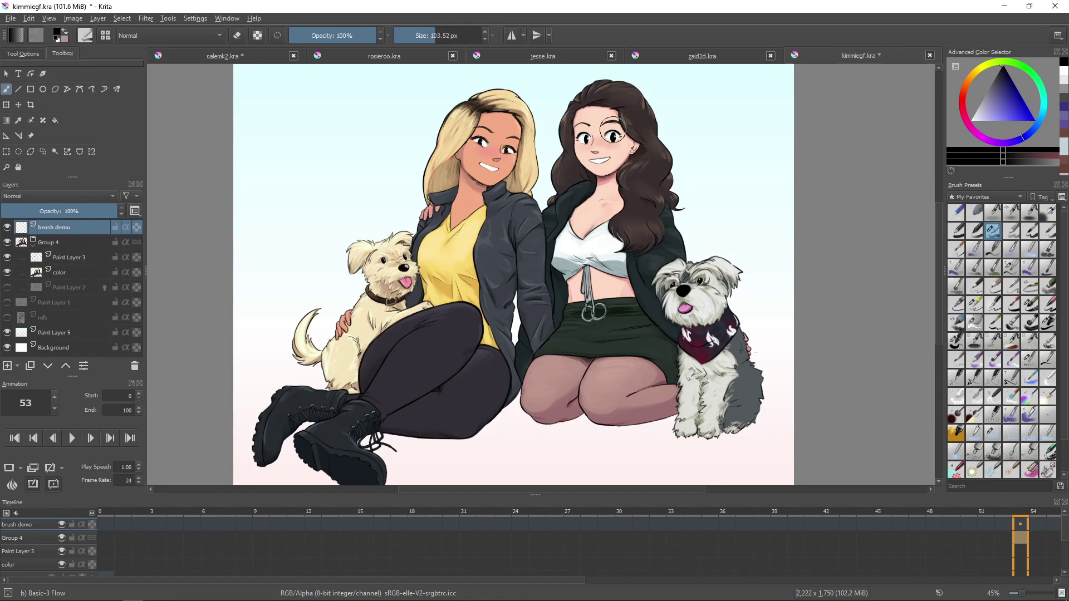
{"action": "mouse_move", "coordinate": [1007, 85]}
{"action": "left_mouse_down"}
{"action": "mouse_move", "coordinate": [998, 80]}
{"action": "mouse_move", "coordinate": [1007, 94]}
{"action": "left_mouse_up"}
{"action": "left_click", "coordinate": [1037, 80]}
{"action": "left_click", "coordinate": [996, 101]}
Try green test strokes in the empty background beside the blonde woman, undoing each one
{"action": "left_click_drag", "start_coordinate": [641, 207], "coordinate": [679, 233]}
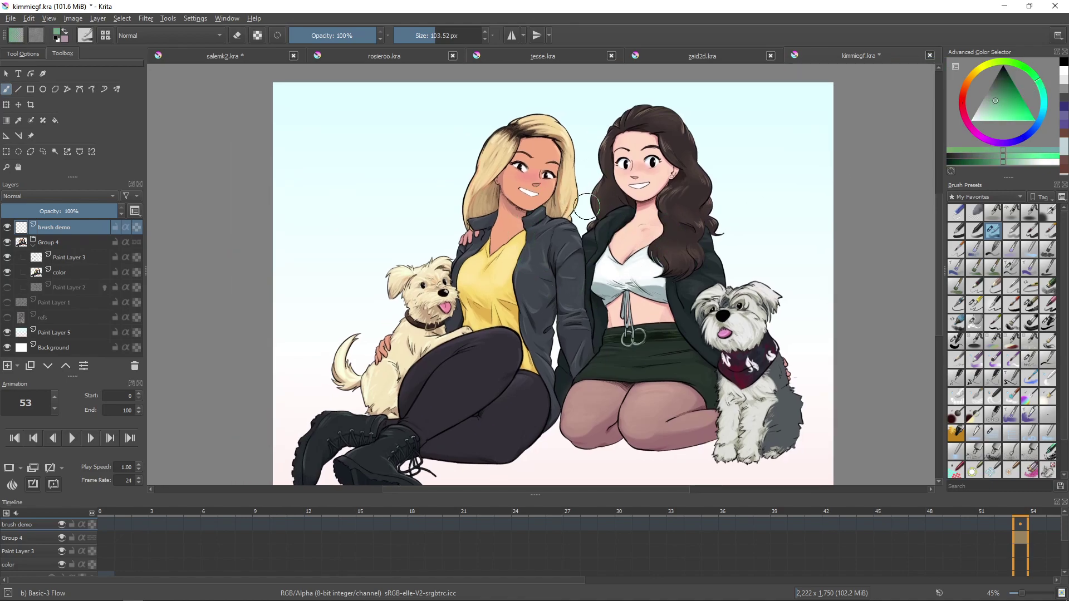
{"action": "mouse_move", "coordinate": [619, 194]}
{"action": "left_mouse_down"}
{"action": "mouse_move", "coordinate": [712, 188]}
{"action": "mouse_move", "coordinate": [637, 150]}
{"action": "mouse_move", "coordinate": [661, 221]}
{"action": "mouse_move", "coordinate": [715, 257]}
{"action": "left_mouse_up"}
{"action": "left_click_drag", "start_coordinate": [665, 188], "coordinate": [674, 221]}
{"action": "left_click_drag", "start_coordinate": [560, 258], "coordinate": [605, 247]}
{"action": "left_click_drag", "start_coordinate": [676, 210], "coordinate": [693, 201]}
{"action": "mouse_move", "coordinate": [365, 256]}
{"action": "left_mouse_down"}
{"action": "mouse_move", "coordinate": [358, 246]}
{"action": "mouse_move", "coordinate": [429, 243]}
{"action": "mouse_move", "coordinate": [391, 285]}
{"action": "mouse_move", "coordinate": [353, 266]}
{"action": "left_mouse_up"}
{"action": "key", "text": "ctrl+z"}
{"action": "mouse_move", "coordinate": [321, 277]}
{"action": "left_mouse_down"}
{"action": "mouse_move", "coordinate": [375, 205]}
{"action": "mouse_move", "coordinate": [344, 277]}
{"action": "mouse_move", "coordinate": [360, 285]}
{"action": "mouse_move", "coordinate": [358, 302]}
{"action": "mouse_move", "coordinate": [442, 274]}
{"action": "mouse_move", "coordinate": [425, 331]}
{"action": "left_mouse_up"}
{"action": "key", "text": "ctrl+z"}
Set the brush size to 74.57 px and paint a large green blob in the empty background beside the blonde woman
{"action": "key", "text": "bracketleft"}
{"action": "key", "text": "bracketleft"}
{"action": "key", "text": "bracketleft"}
{"action": "key", "text": "bracketleft"}
{"action": "key", "text": "bracketleft"}
{"action": "key", "text": "ctrl+z"}
{"action": "left_click_drag", "start_coordinate": [421, 289], "coordinate": [437, 289], "text": "shift"}
{"action": "left_click_drag", "start_coordinate": [406, 245], "coordinate": [422, 246], "text": "shift"}
{"action": "mouse_move", "coordinate": [363, 313]}
{"action": "left_mouse_down"}
{"action": "mouse_move", "coordinate": [383, 220]}
{"action": "mouse_move", "coordinate": [346, 278]}
{"action": "mouse_move", "coordinate": [381, 293]}
{"action": "mouse_move", "coordinate": [427, 271]}
{"action": "mouse_move", "coordinate": [438, 288]}
{"action": "mouse_move", "coordinate": [482, 280]}
{"action": "left_mouse_up"}
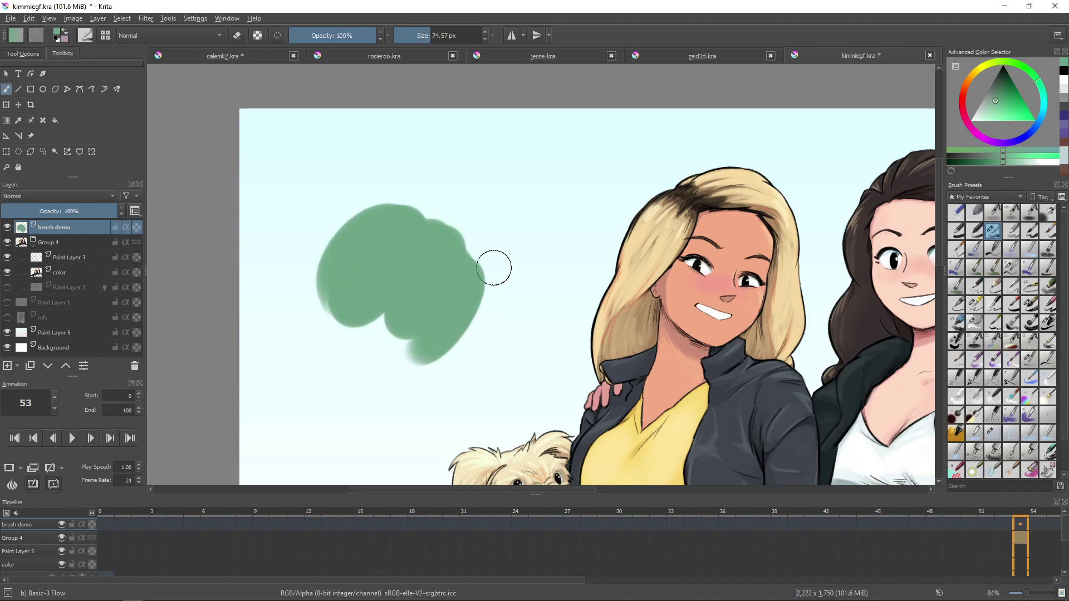
{"action": "key", "text": "ctrl+z"}
{"action": "mouse_move", "coordinate": [353, 291]}
{"action": "left_mouse_down"}
{"action": "mouse_move", "coordinate": [401, 234]}
{"action": "mouse_move", "coordinate": [463, 270]}
{"action": "mouse_move", "coordinate": [417, 333]}
{"action": "mouse_move", "coordinate": [379, 356]}
{"action": "mouse_move", "coordinate": [353, 355]}
{"action": "mouse_move", "coordinate": [391, 305]}
{"action": "mouse_move", "coordinate": [422, 308]}
{"action": "left_mouse_up"}
Paint two teal oval patches inside the green blob, reducing the brush size to 44.84 px
{"action": "left_click_drag", "start_coordinate": [1038, 96], "coordinate": [1001, 107]}
{"action": "mouse_move", "coordinate": [389, 299]}
{"action": "left_mouse_down"}
{"action": "mouse_move", "coordinate": [415, 282]}
{"action": "mouse_move", "coordinate": [400, 268]}
{"action": "mouse_move", "coordinate": [396, 296]}
{"action": "mouse_move", "coordinate": [376, 273]}
{"action": "left_mouse_up"}
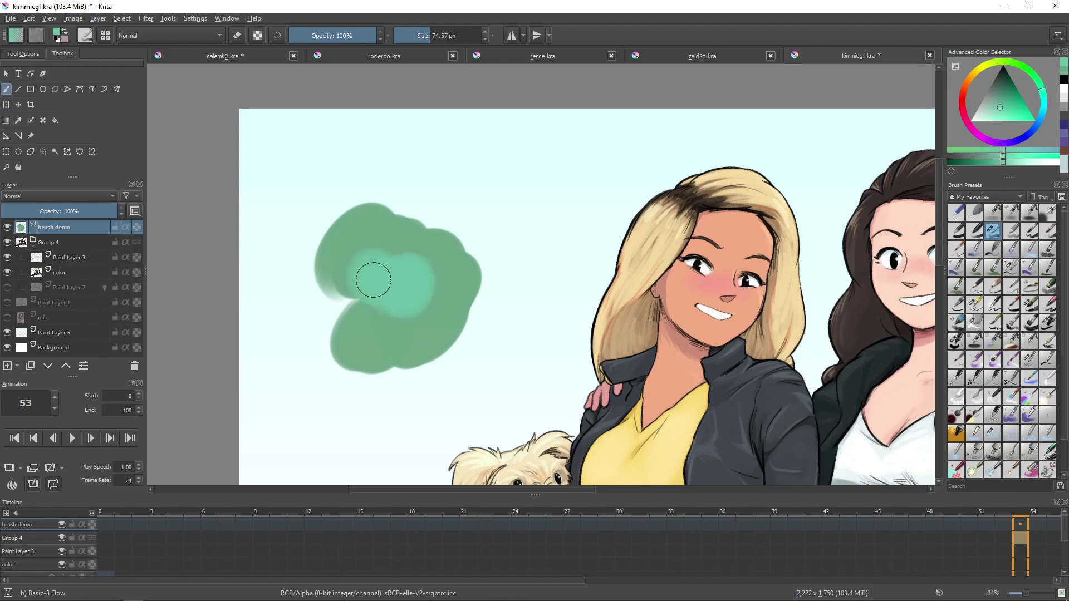
{"action": "key", "text": "ctrl+z"}
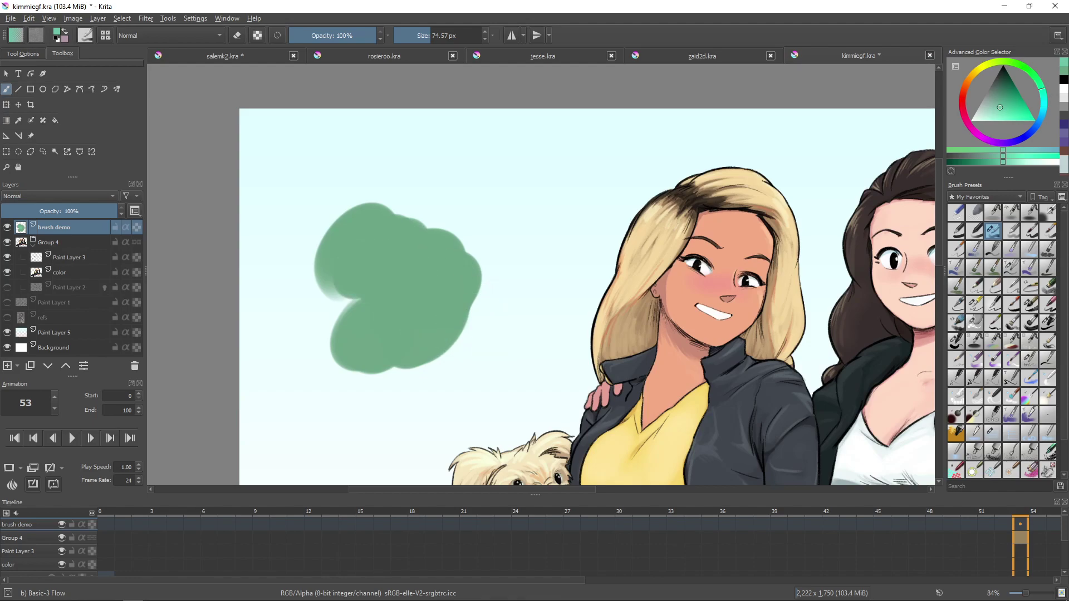
{"action": "mouse_move", "coordinate": [435, 329]}
{"action": "left_mouse_down"}
{"action": "mouse_move", "coordinate": [484, 251]}
{"action": "mouse_move", "coordinate": [461, 264]}
{"action": "mouse_move", "coordinate": [496, 223]}
{"action": "mouse_move", "coordinate": [442, 275]}
{"action": "mouse_move", "coordinate": [426, 332]}
{"action": "left_mouse_up"}
{"action": "key", "text": "ctrl+z"}
{"action": "key", "text": "ctrl+z"}
{"action": "mouse_move", "coordinate": [434, 283]}
{"action": "left_mouse_down", "text": "shift"}
{"action": "mouse_move", "coordinate": [412, 301]}
{"action": "mouse_move", "coordinate": [410, 276]}
{"action": "mouse_move", "coordinate": [430, 279]}
{"action": "mouse_move", "coordinate": [389, 282]}
{"action": "mouse_move", "coordinate": [443, 302]}
{"action": "mouse_move", "coordinate": [426, 318]}
{"action": "left_mouse_up", "text": "shift"}
{"action": "key", "text": "ctrl+z"}
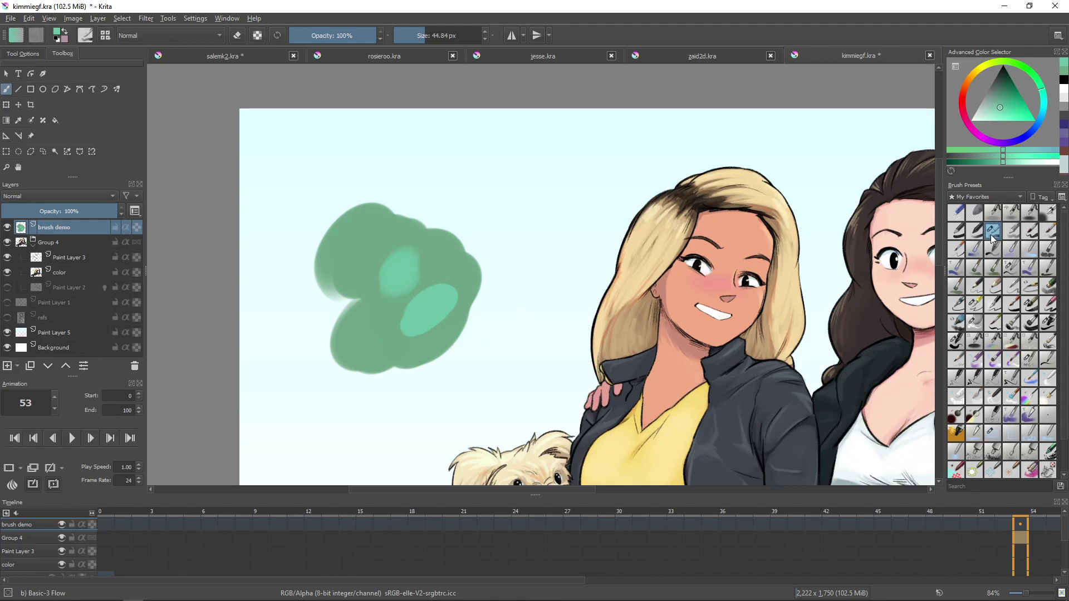
Switch to the Block_tilt brush preset and set the foreground colour to a medium blue
{"action": "mouse_move", "coordinate": [992, 238]}
{"action": "mouse_move", "coordinate": [1015, 275]}
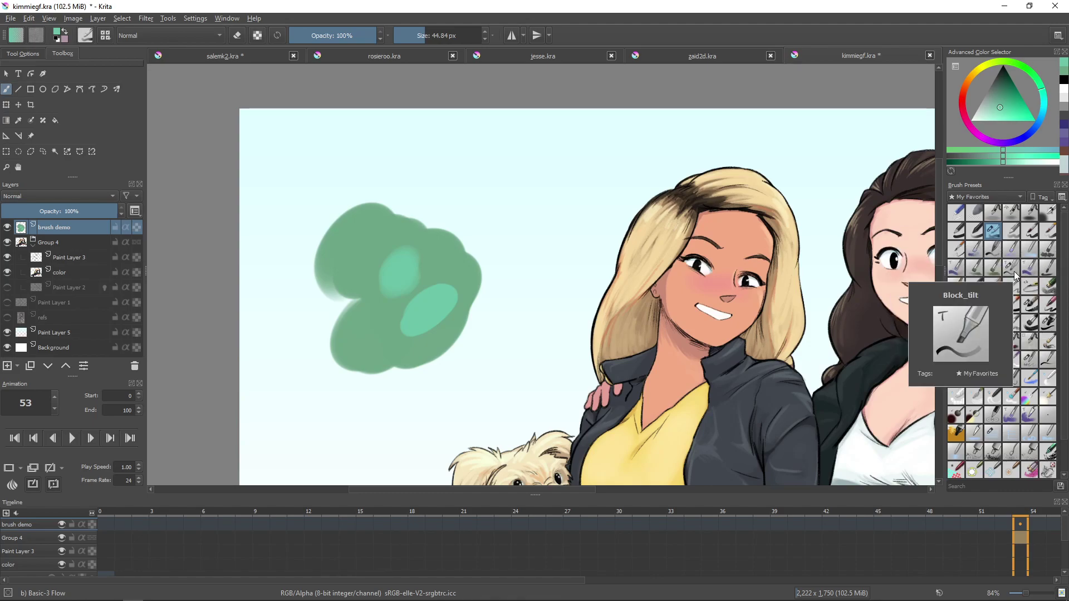
{"action": "left_click", "coordinate": [1011, 268]}
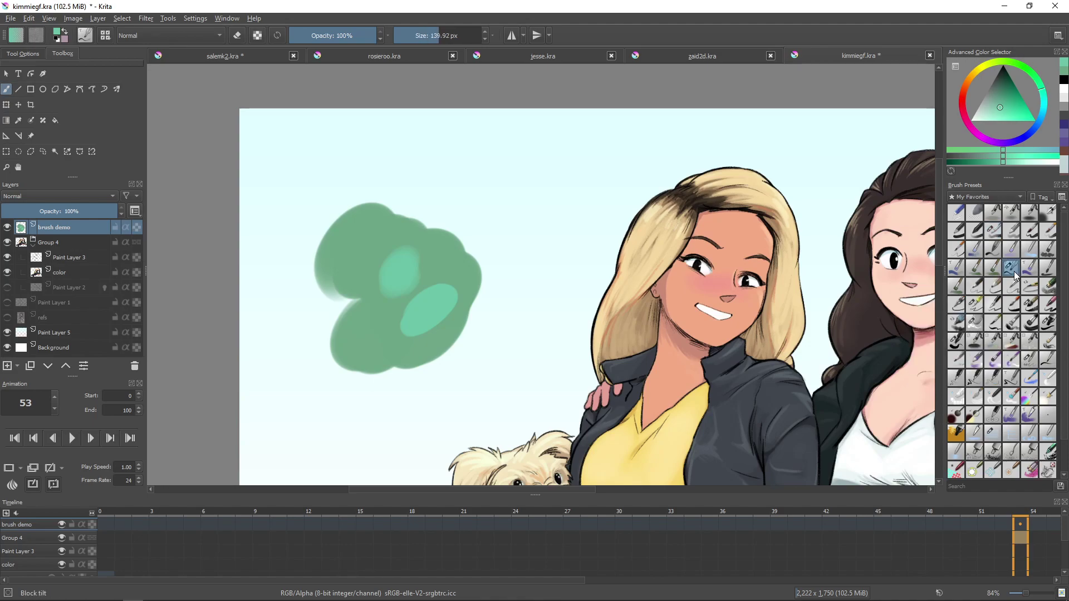
{"action": "left_click_drag", "start_coordinate": [1039, 119], "coordinate": [1036, 132]}
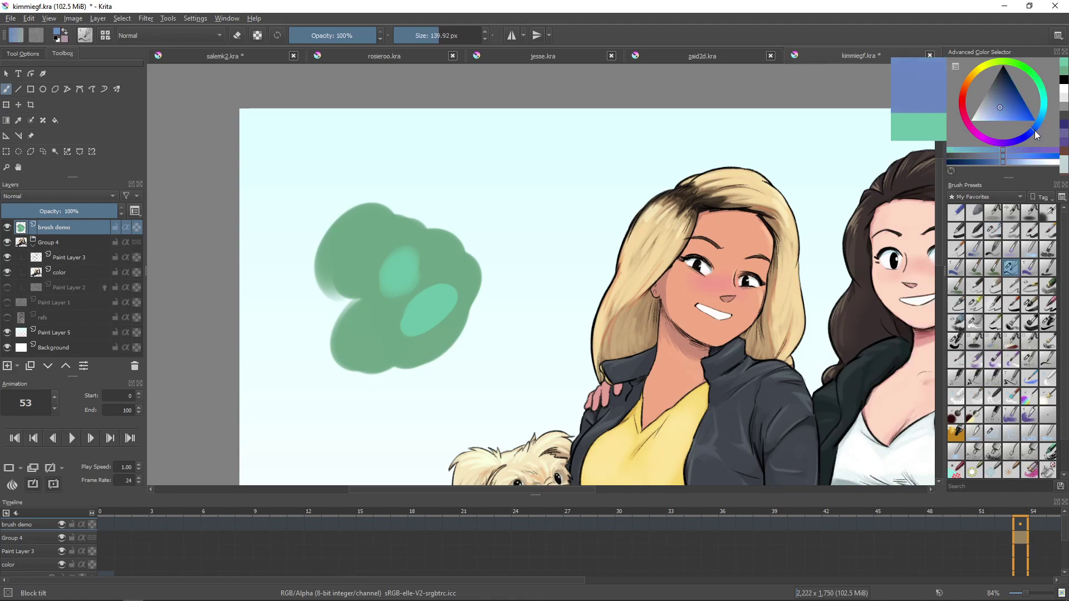
Paint overlapping blue strokes with the tilt brush along the upper edge of the green blob, building them up to a solid patch
{"action": "mouse_move", "coordinate": [402, 210]}
{"action": "left_mouse_down"}
{"action": "mouse_move", "coordinate": [451, 163]}
{"action": "mouse_move", "coordinate": [473, 159]}
{"action": "left_mouse_up"}
{"action": "key", "text": "ctrl+z"}
{"action": "mouse_move", "coordinate": [428, 216]}
{"action": "left_mouse_down"}
{"action": "mouse_move", "coordinate": [459, 167]}
{"action": "mouse_move", "coordinate": [499, 192]}
{"action": "mouse_move", "coordinate": [510, 220]}
{"action": "left_mouse_up"}
{"action": "key", "text": "ctrl+z"}
{"action": "mouse_move", "coordinate": [306, 268]}
{"action": "left_mouse_down"}
{"action": "mouse_move", "coordinate": [340, 263]}
{"action": "mouse_move", "coordinate": [398, 201]}
{"action": "mouse_move", "coordinate": [396, 178]}
{"action": "mouse_move", "coordinate": [431, 189]}
{"action": "mouse_move", "coordinate": [441, 176]}
{"action": "mouse_move", "coordinate": [459, 199]}
{"action": "mouse_move", "coordinate": [428, 138]}
{"action": "mouse_move", "coordinate": [463, 226]}
{"action": "left_mouse_up"}
{"action": "mouse_move", "coordinate": [408, 191]}
{"action": "left_mouse_down"}
{"action": "mouse_move", "coordinate": [496, 249]}
{"action": "mouse_move", "coordinate": [423, 191]}
{"action": "left_mouse_up"}
{"action": "mouse_move", "coordinate": [392, 268]}
{"action": "left_mouse_down"}
{"action": "mouse_move", "coordinate": [364, 232]}
{"action": "mouse_move", "coordinate": [370, 264]}
{"action": "mouse_move", "coordinate": [410, 270]}
{"action": "mouse_move", "coordinate": [436, 217]}
{"action": "mouse_move", "coordinate": [421, 209]}
{"action": "mouse_move", "coordinate": [412, 252]}
{"action": "left_mouse_up"}
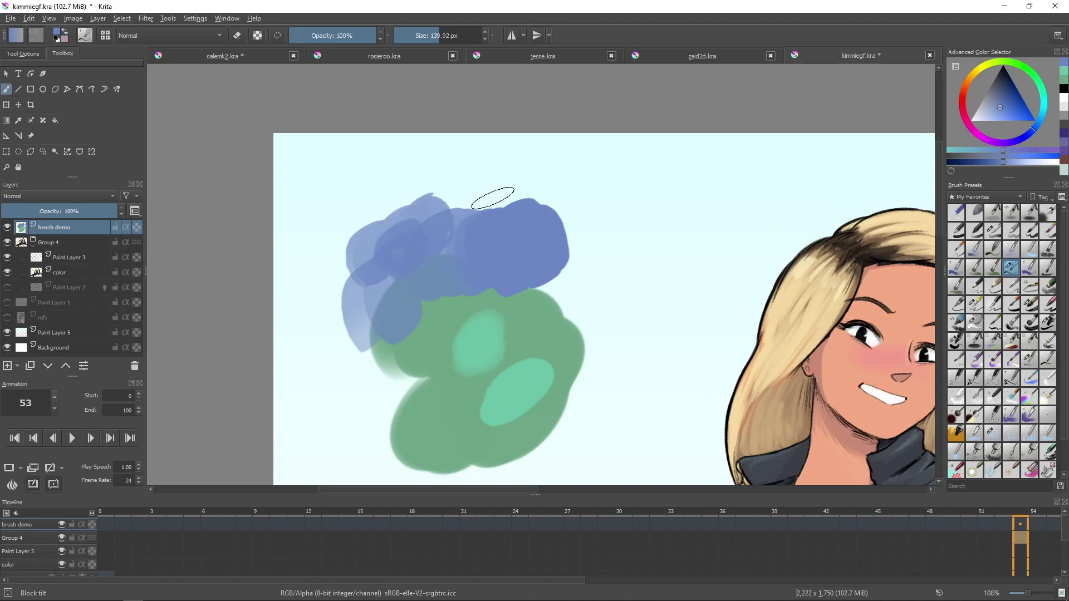
{"action": "left_click_drag", "start_coordinate": [475, 222], "coordinate": [474, 221]}
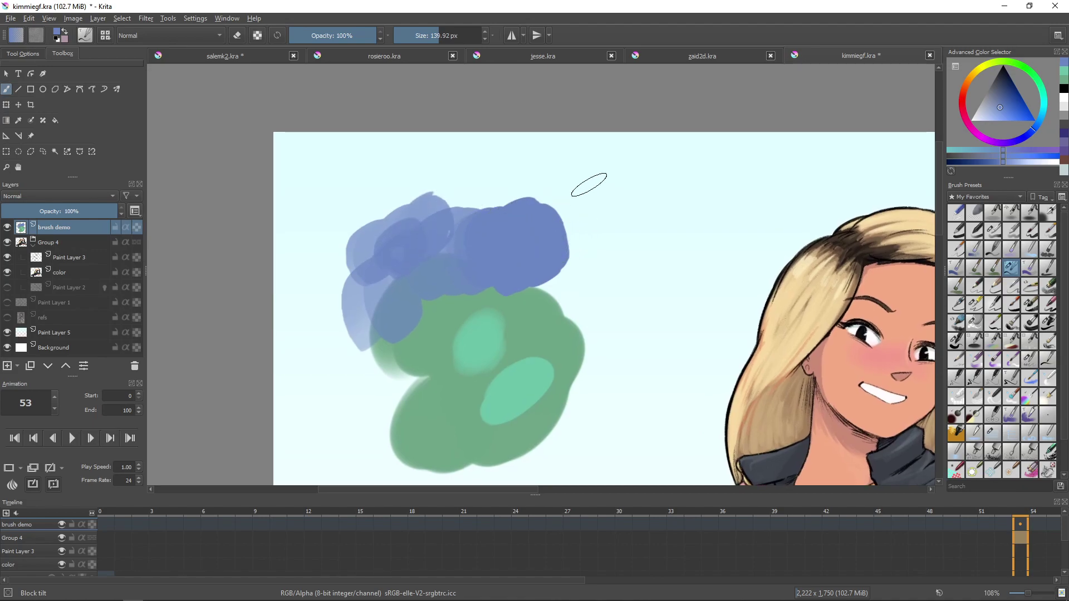
Paint a short blue Basic-3 Flow stroke beside the blue patches for comparison, and add more overlapping Block_tilt strokes above them
{"action": "left_click", "coordinate": [994, 231]}
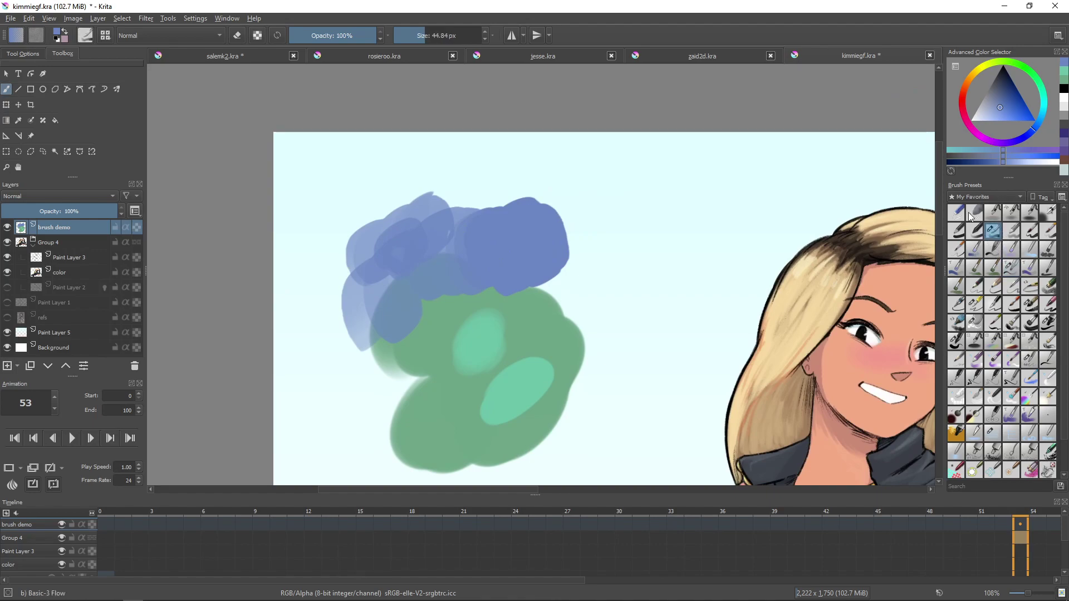
{"action": "mouse_move", "coordinate": [584, 283]}
{"action": "left_mouse_down"}
{"action": "mouse_move", "coordinate": [634, 268]}
{"action": "mouse_move", "coordinate": [637, 229]}
{"action": "left_mouse_up"}
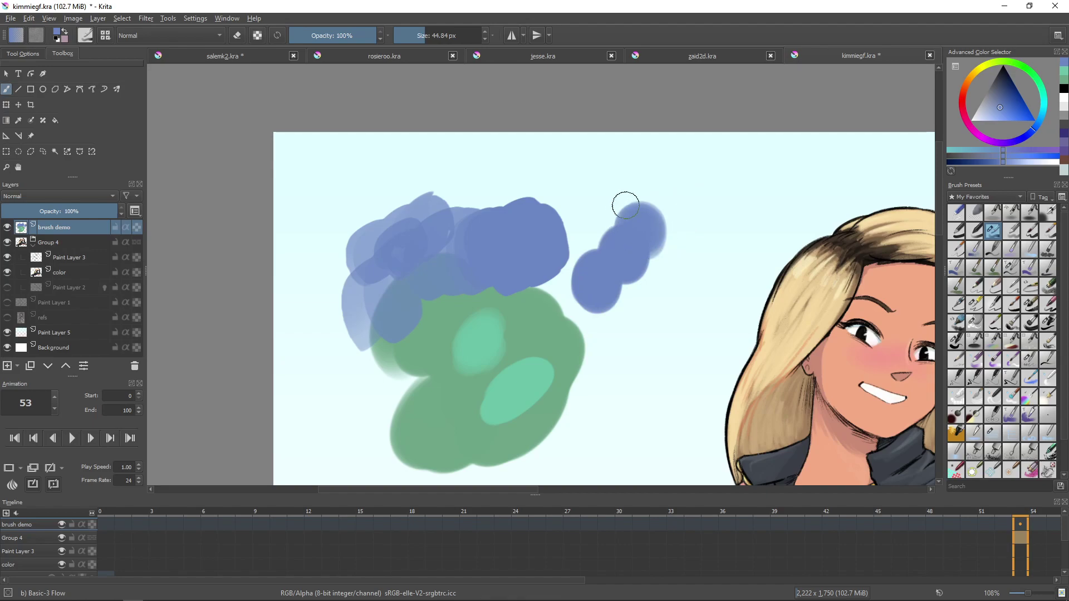
{"action": "left_click", "coordinate": [1012, 267]}
{"action": "left_click_drag", "start_coordinate": [490, 196], "coordinate": [460, 195]}
{"action": "key", "text": "ctrl+z"}
{"action": "left_click_drag", "start_coordinate": [348, 201], "coordinate": [409, 193]}
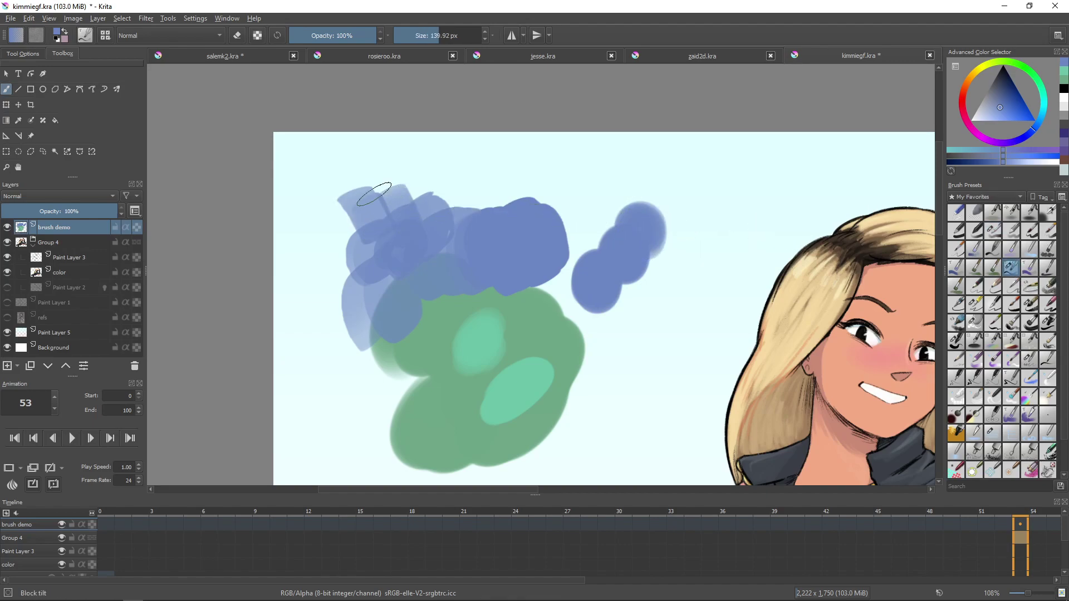
{"action": "mouse_move", "coordinate": [513, 158]}
{"action": "left_mouse_down"}
{"action": "mouse_move", "coordinate": [541, 197]}
{"action": "mouse_move", "coordinate": [532, 158]}
{"action": "mouse_move", "coordinate": [547, 174]}
{"action": "mouse_move", "coordinate": [543, 157]}
{"action": "mouse_move", "coordinate": [558, 195]}
{"action": "mouse_move", "coordinate": [608, 209]}
{"action": "mouse_move", "coordinate": [612, 189]}
{"action": "mouse_move", "coordinate": [581, 122]}
{"action": "left_mouse_up"}
Paint a small diamond-shaped patch of overlapping blue Block_tilt strokes above the solid blue patch
{"action": "left_click_drag", "start_coordinate": [536, 250], "coordinate": [503, 170]}
{"action": "mouse_move", "coordinate": [471, 249]}
{"action": "left_mouse_down"}
{"action": "mouse_move", "coordinate": [504, 293]}
{"action": "mouse_move", "coordinate": [459, 257]}
{"action": "left_mouse_up"}
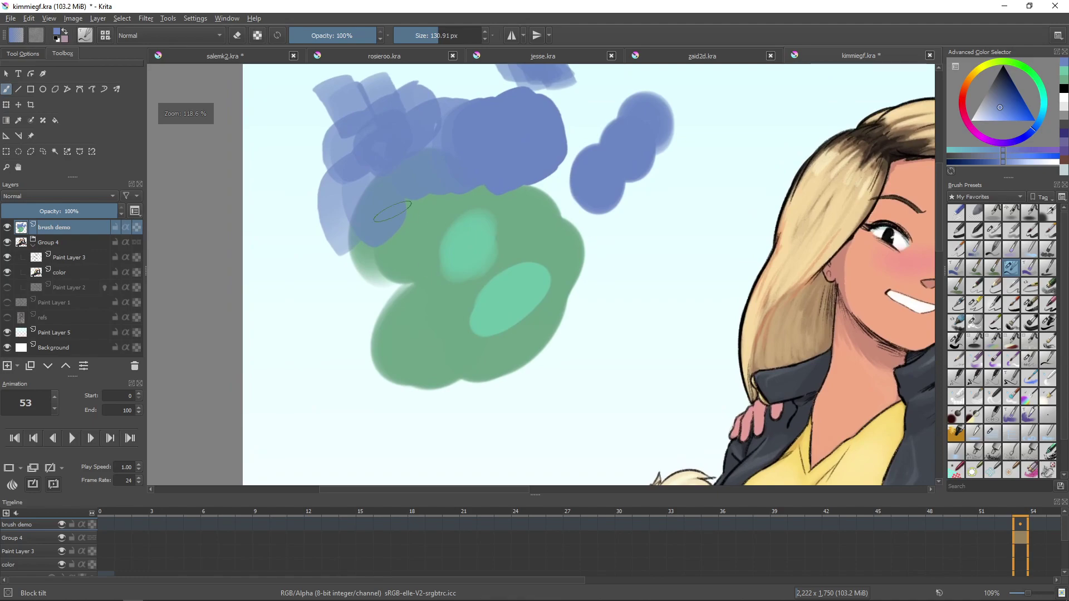
{"action": "left_click_drag", "start_coordinate": [324, 315], "coordinate": [318, 315]}
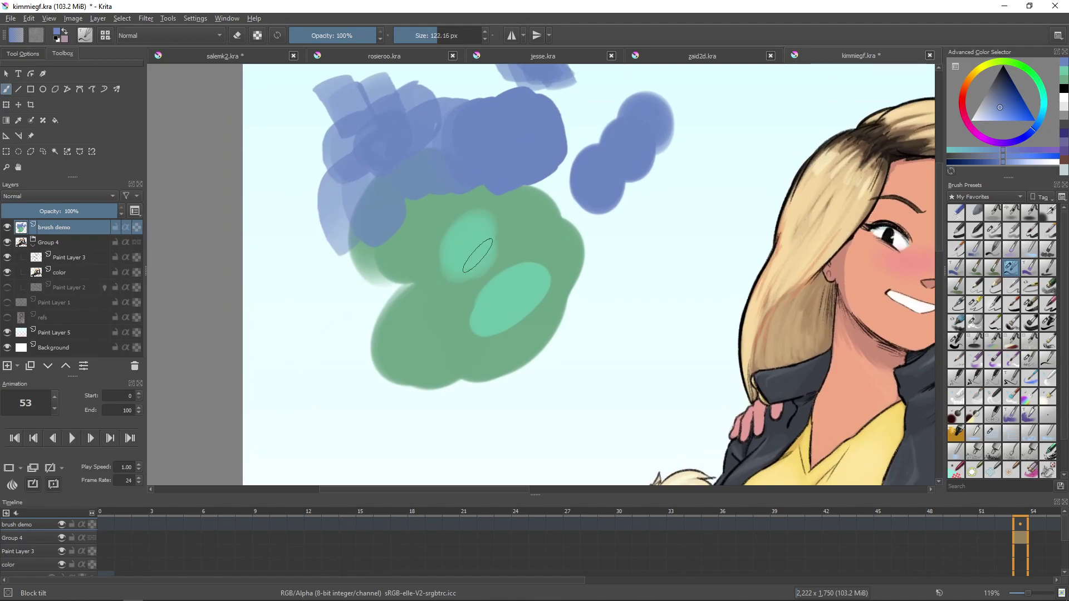
Paint a small blue Block_tilt dab beside the lower green blob and reduce the brush size to 99.96 px
{"action": "left_click_drag", "start_coordinate": [473, 254], "coordinate": [415, 246]}
{"action": "mouse_move", "coordinate": [270, 318]}
{"action": "left_mouse_down"}
{"action": "mouse_move", "coordinate": [290, 314]}
{"action": "mouse_move", "coordinate": [251, 292]}
{"action": "left_mouse_up"}
{"action": "key", "text": "ctrl+z"}
{"action": "key", "text": "bracketleft"}
{"action": "key", "text": "bracketleft"}
{"action": "key", "text": "bracketleft"}
{"action": "left_click_drag", "start_coordinate": [725, 212], "coordinate": [511, 202]}
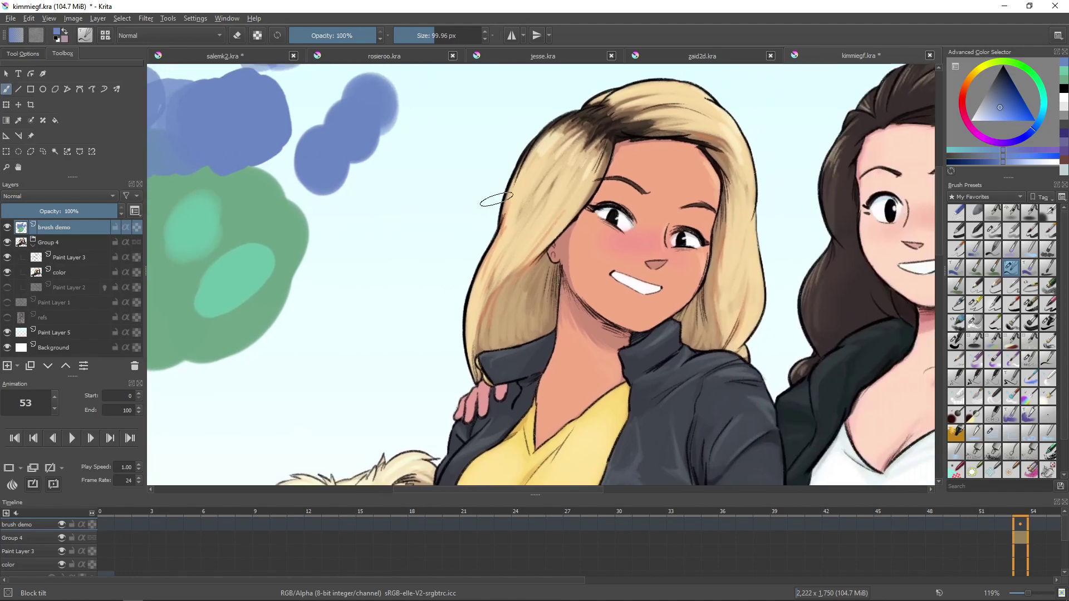
Try Block_tilt strokes over the blonde woman and undo them
{"action": "mouse_move", "coordinate": [544, 370]}
{"action": "left_mouse_down"}
{"action": "mouse_move", "coordinate": [567, 287]}
{"action": "mouse_move", "coordinate": [604, 284]}
{"action": "mouse_move", "coordinate": [592, 227]}
{"action": "mouse_move", "coordinate": [567, 266]}
{"action": "mouse_move", "coordinate": [589, 282]}
{"action": "mouse_move", "coordinate": [587, 295]}
{"action": "mouse_move", "coordinate": [594, 228]}
{"action": "mouse_move", "coordinate": [628, 229]}
{"action": "mouse_move", "coordinate": [643, 257]}
{"action": "left_mouse_up"}
{"action": "left_click", "coordinate": [660, 267]}
{"action": "key", "text": "ctrl+z"}
{"action": "key", "text": "ctrl+z"}
{"action": "key", "text": "ctrl+z"}
{"action": "left_click_drag", "start_coordinate": [389, 114], "coordinate": [482, 292]}
{"action": "left_click_drag", "start_coordinate": [446, 262], "coordinate": [446, 284]}
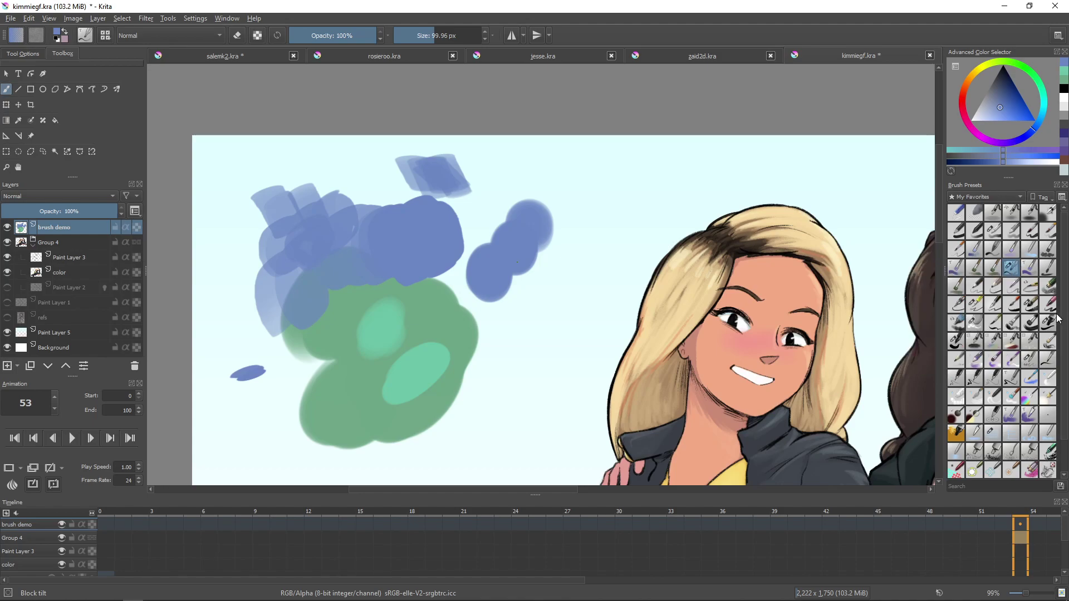
Switch to the Ink-3 Gpen preset, set the foreground colour to black, and try test strokes in the blank area
{"action": "left_click", "coordinate": [975, 305]}
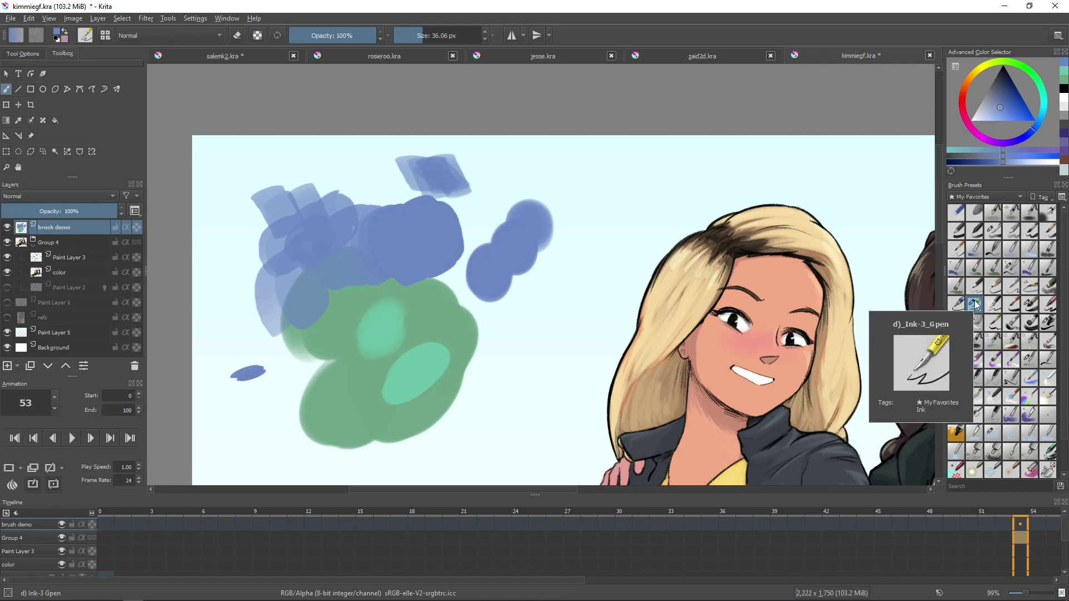
{"action": "left_click", "coordinate": [1002, 66]}
{"action": "left_click_drag", "start_coordinate": [532, 214], "coordinate": [466, 162]}
{"action": "left_click_drag", "start_coordinate": [468, 248], "coordinate": [494, 288]}
{"action": "mouse_move", "coordinate": [468, 266]}
{"action": "left_mouse_down"}
{"action": "mouse_move", "coordinate": [497, 263]}
{"action": "mouse_move", "coordinate": [496, 191]}
{"action": "left_mouse_up"}
{"action": "key", "text": "ctrl+z"}
{"action": "mouse_move", "coordinate": [478, 240]}
{"action": "left_mouse_down", "text": "shift"}
{"action": "mouse_move", "coordinate": [463, 246]}
{"action": "mouse_move", "coordinate": [504, 200]}
{"action": "mouse_move", "coordinate": [497, 301]}
{"action": "left_mouse_up", "text": "shift"}
{"action": "key", "text": "ctrl+z"}
{"action": "left_click_drag", "start_coordinate": [602, 212], "coordinate": [643, 162]}
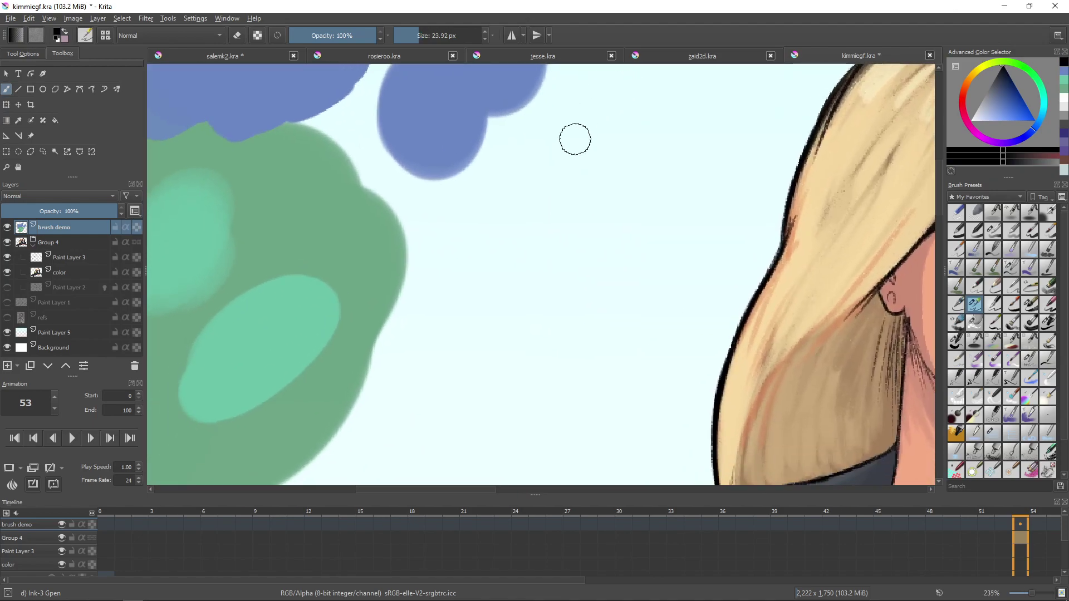
Try more black Gpen strokes between the green blob and the hair, reducing the brush size to 12.78 px, and undo them
{"action": "mouse_move", "coordinate": [498, 218]}
{"action": "left_mouse_down"}
{"action": "mouse_move", "coordinate": [548, 122]}
{"action": "mouse_move", "coordinate": [626, 138]}
{"action": "mouse_move", "coordinate": [609, 277]}
{"action": "mouse_move", "coordinate": [680, 240]}
{"action": "mouse_move", "coordinate": [656, 354]}
{"action": "left_mouse_up"}
{"action": "left_click_drag", "start_coordinate": [640, 241], "coordinate": [613, 284]}
{"action": "key", "text": "ctrl+z"}
{"action": "mouse_move", "coordinate": [552, 239]}
{"action": "left_mouse_down", "text": "shift"}
{"action": "mouse_move", "coordinate": [553, 187]}
{"action": "mouse_move", "coordinate": [590, 167]}
{"action": "mouse_move", "coordinate": [563, 349]}
{"action": "mouse_move", "coordinate": [589, 314]}
{"action": "left_mouse_up", "text": "shift"}
{"action": "scroll", "coordinate": [588, 314], "scroll_direction": "up", "scroll_amount": 1}
{"action": "key", "text": "ctrl+z"}
{"action": "mouse_move", "coordinate": [511, 303]}
{"action": "left_mouse_down"}
{"action": "mouse_move", "coordinate": [528, 235]}
{"action": "mouse_move", "coordinate": [542, 241]}
{"action": "mouse_move", "coordinate": [553, 300]}
{"action": "mouse_move", "coordinate": [606, 176]}
{"action": "mouse_move", "coordinate": [565, 316]}
{"action": "mouse_move", "coordinate": [597, 304]}
{"action": "mouse_move", "coordinate": [630, 231]}
{"action": "mouse_move", "coordinate": [586, 396]}
{"action": "left_mouse_up"}
{"action": "left_click_drag", "start_coordinate": [597, 301], "coordinate": [642, 258]}
{"action": "key", "text": "ctrl+z"}
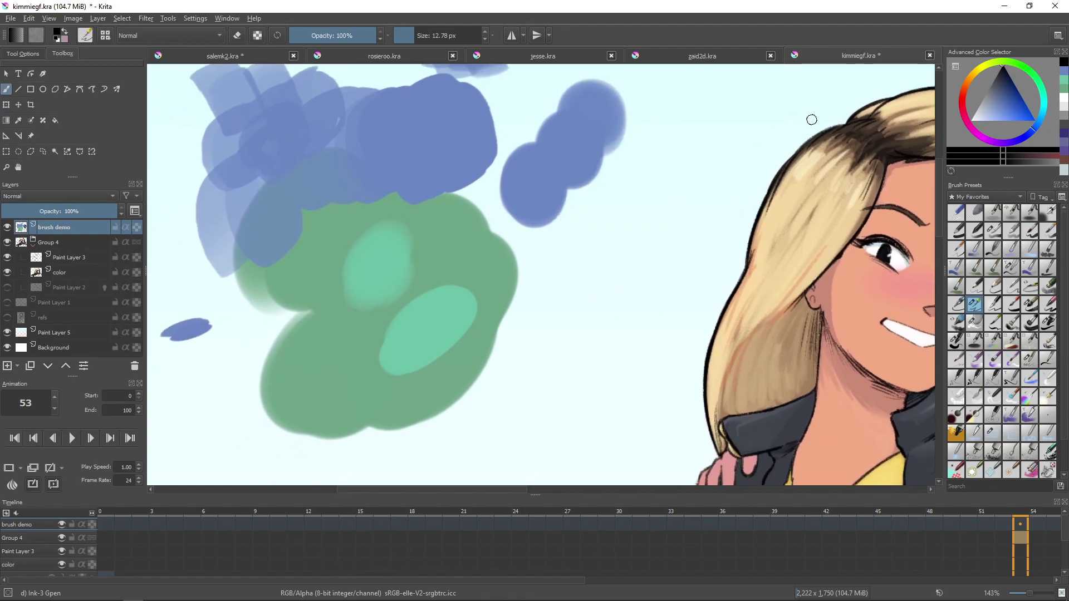
Set the foreground colour to a medium sea green and try Gpen strokes beside the green blob
{"action": "left_click_drag", "start_coordinate": [708, 227], "coordinate": [700, 246]}
{"action": "mouse_move", "coordinate": [1021, 98]}
{"action": "left_mouse_down"}
{"action": "mouse_move", "coordinate": [1008, 89]}
{"action": "mouse_move", "coordinate": [1008, 115]}
{"action": "mouse_move", "coordinate": [994, 107]}
{"action": "mouse_move", "coordinate": [1003, 107]}
{"action": "left_mouse_up"}
{"action": "left_click", "coordinate": [1042, 88]}
{"action": "left_click_drag", "start_coordinate": [747, 228], "coordinate": [626, 240]}
{"action": "mouse_move", "coordinate": [673, 263]}
{"action": "left_mouse_down", "text": "shift"}
{"action": "mouse_move", "coordinate": [690, 263]}
{"action": "mouse_move", "coordinate": [659, 217]}
{"action": "mouse_move", "coordinate": [640, 282]}
{"action": "mouse_move", "coordinate": [646, 242]}
{"action": "left_mouse_up", "text": "shift"}
{"action": "key", "text": "ctrl+z"}
{"action": "mouse_move", "coordinate": [671, 172]}
{"action": "left_mouse_down"}
{"action": "mouse_move", "coordinate": [690, 163]}
{"action": "mouse_move", "coordinate": [649, 270]}
{"action": "mouse_move", "coordinate": [639, 268]}
{"action": "mouse_move", "coordinate": [683, 179]}
{"action": "left_mouse_up"}
{"action": "key", "text": "ctrl+z"}
Paint a solid sea-green oval with the Gpen below the separate Basic-3 Flow stroke, at a brush size of 34.74 px
{"action": "mouse_move", "coordinate": [646, 248]}
{"action": "left_mouse_down"}
{"action": "mouse_move", "coordinate": [717, 135]}
{"action": "mouse_move", "coordinate": [710, 159]}
{"action": "left_mouse_up"}
{"action": "left_click_drag", "start_coordinate": [710, 159], "coordinate": [645, 293]}
{"action": "key", "text": "ctrl+z"}
{"action": "left_click_drag", "start_coordinate": [750, 257], "coordinate": [716, 185]}
{"action": "left_click_drag", "start_coordinate": [473, 224], "coordinate": [616, 206]}
{"action": "mouse_move", "coordinate": [516, 248]}
{"action": "left_mouse_down"}
{"action": "mouse_move", "coordinate": [542, 281]}
{"action": "mouse_move", "coordinate": [551, 259]}
{"action": "left_mouse_up"}
{"action": "left_click_drag", "start_coordinate": [690, 185], "coordinate": [706, 325]}
{"action": "left_click_drag", "start_coordinate": [675, 258], "coordinate": [686, 291]}
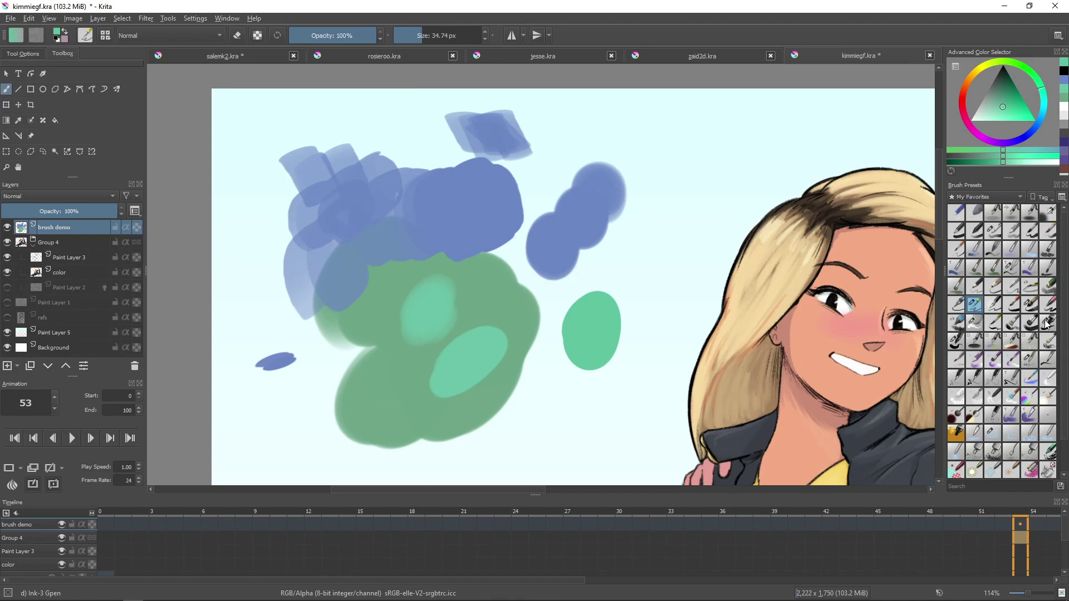
Switch to the Fill_block brush preset and set the foreground colour to black
{"action": "mouse_move", "coordinate": [1047, 324]}
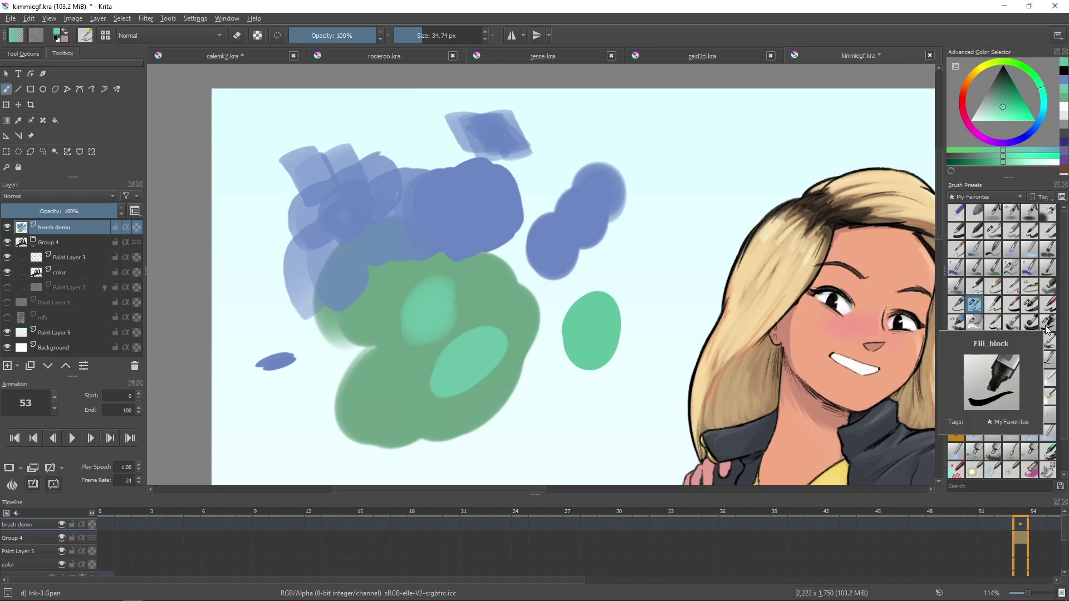
{"action": "left_click", "coordinate": [1051, 327]}
{"action": "left_click", "coordinate": [1003, 65]}
{"action": "mouse_move", "coordinate": [628, 174]}
{"action": "left_mouse_down"}
{"action": "mouse_move", "coordinate": [578, 210]}
{"action": "mouse_move", "coordinate": [574, 186]}
{"action": "mouse_move", "coordinate": [608, 187]}
{"action": "left_mouse_up"}
{"action": "left_click_drag", "start_coordinate": [595, 219], "coordinate": [582, 172]}
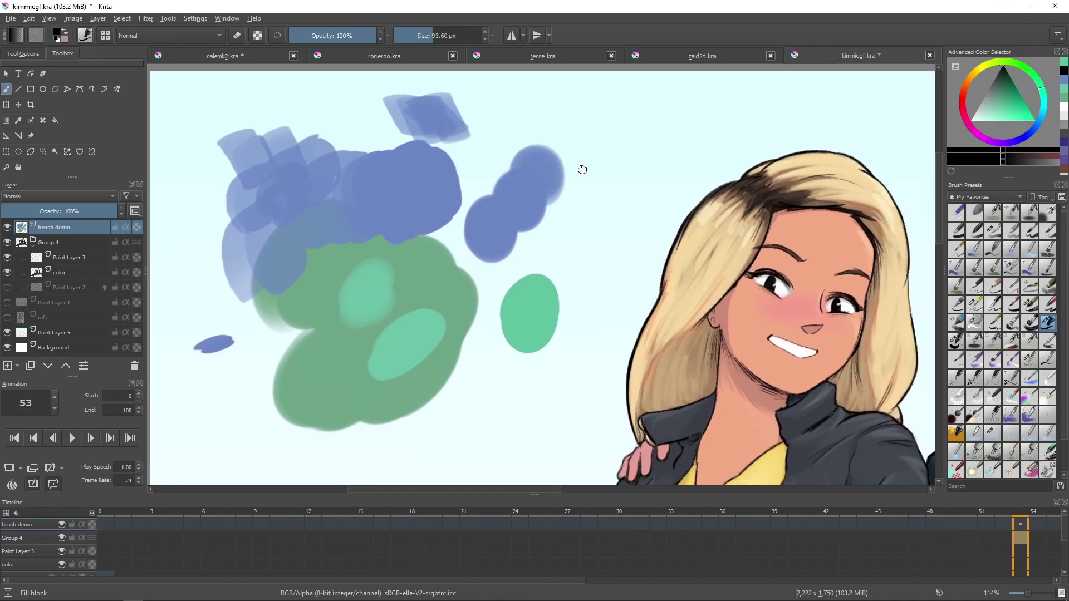
{"action": "left_click_drag", "start_coordinate": [573, 264], "coordinate": [628, 110]}
{"action": "left_click_drag", "start_coordinate": [518, 212], "coordinate": [616, 136]}
{"action": "mouse_move", "coordinate": [484, 285]}
{"action": "left_mouse_down"}
{"action": "mouse_move", "coordinate": [544, 242]}
{"action": "mouse_move", "coordinate": [533, 234]}
{"action": "left_mouse_up"}
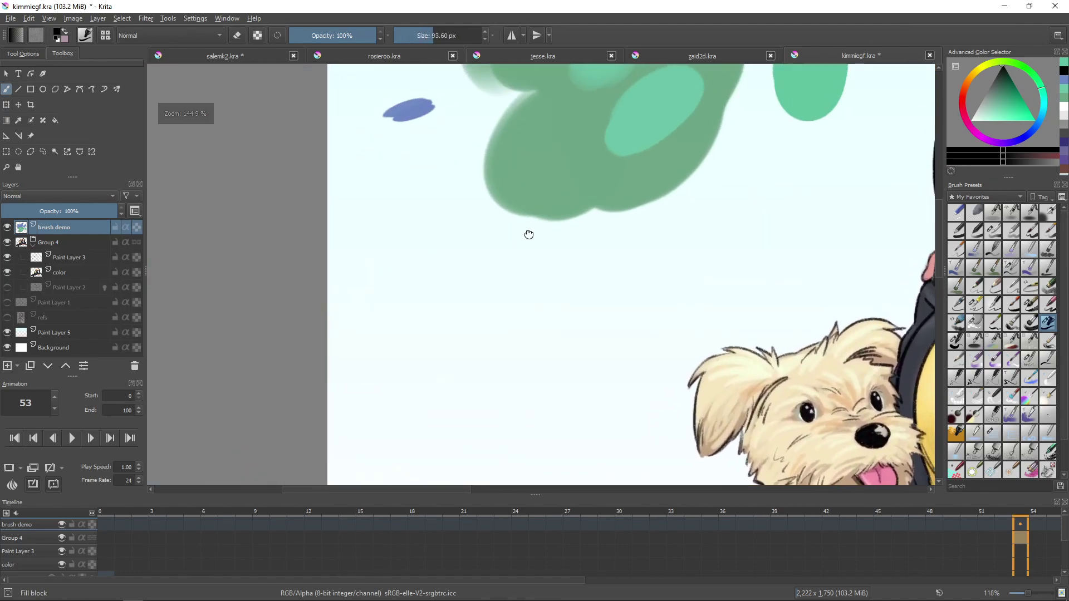
Try black Fill_block strokes in the blank area below the green blob, reducing the brush size to 18.18 px, and undo them
{"action": "left_click", "coordinate": [420, 237]}
{"action": "left_click", "coordinate": [533, 256]}
{"action": "left_click_drag", "start_coordinate": [656, 209], "coordinate": [624, 260]}
{"action": "key", "text": "ctrl+z"}
{"action": "key", "text": "ctrl+z"}
{"action": "mouse_move", "coordinate": [412, 217]}
{"action": "left_mouse_down", "text": "shift"}
{"action": "mouse_move", "coordinate": [377, 227]}
{"action": "mouse_move", "coordinate": [412, 276]}
{"action": "mouse_move", "coordinate": [356, 370]}
{"action": "mouse_move", "coordinate": [401, 320]}
{"action": "mouse_move", "coordinate": [467, 199]}
{"action": "mouse_move", "coordinate": [440, 371]}
{"action": "mouse_move", "coordinate": [554, 316]}
{"action": "left_mouse_up", "text": "shift"}
{"action": "key", "text": "ctrl+z"}
{"action": "mouse_move", "coordinate": [389, 220]}
{"action": "left_mouse_down"}
{"action": "mouse_move", "coordinate": [423, 319]}
{"action": "mouse_move", "coordinate": [382, 297]}
{"action": "mouse_move", "coordinate": [466, 334]}
{"action": "left_mouse_up"}
{"action": "key", "text": "ctrl+z"}
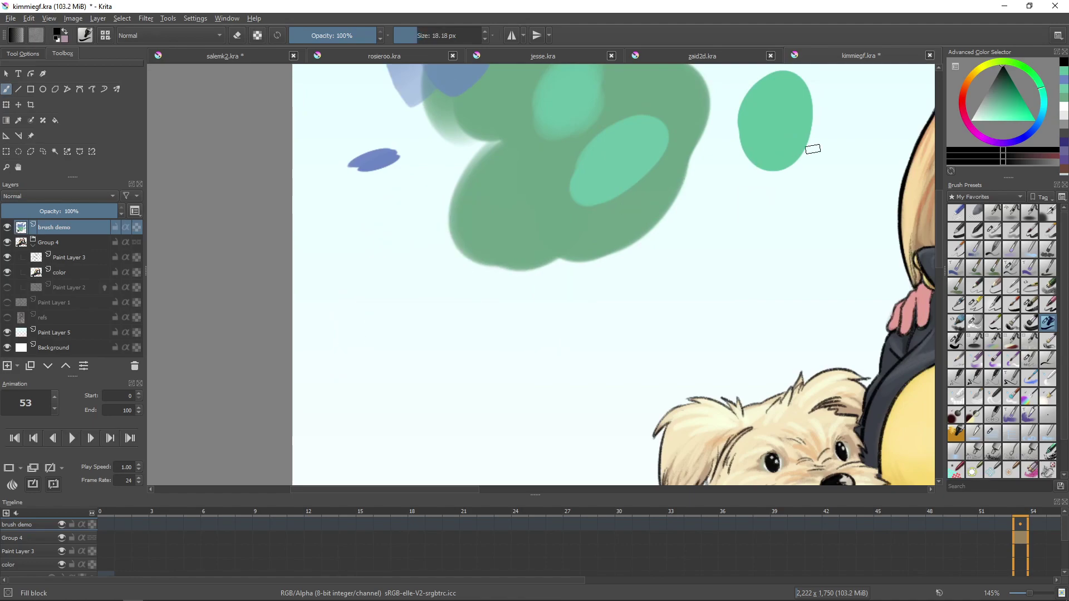
Switch to the Eraser circle preset, try a stroke below the green blob and undo it
{"action": "left_click_drag", "start_coordinate": [857, 273], "coordinate": [807, 268]}
{"action": "key", "text": "slash"}
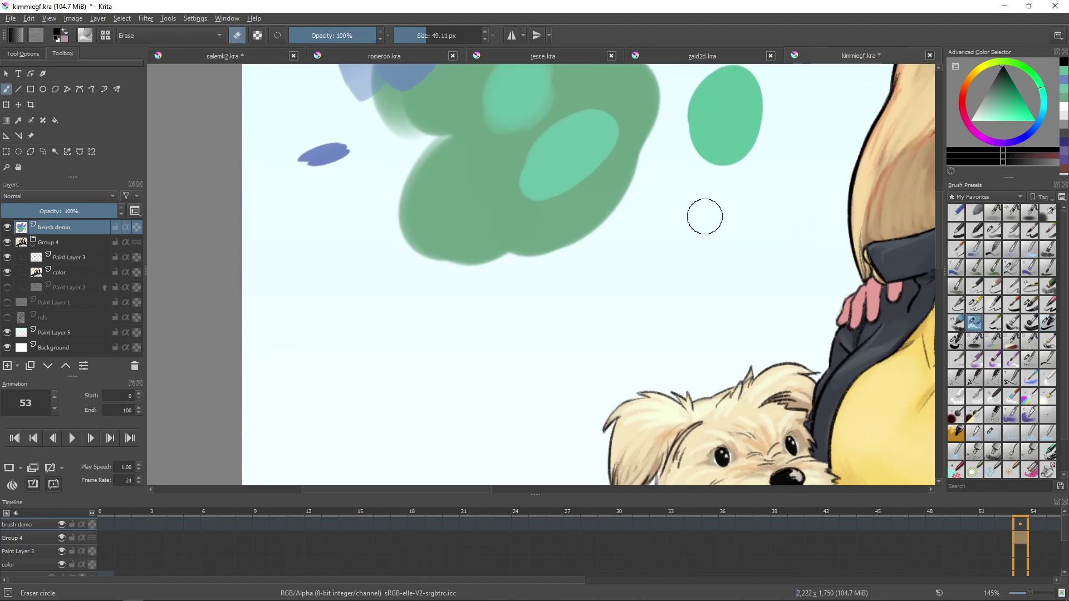
{"action": "key", "text": "e"}
{"action": "mouse_move", "coordinate": [482, 340]}
{"action": "left_mouse_down"}
{"action": "mouse_move", "coordinate": [478, 308]}
{"action": "mouse_move", "coordinate": [493, 325]}
{"action": "mouse_move", "coordinate": [517, 318]}
{"action": "mouse_move", "coordinate": [531, 287]}
{"action": "mouse_move", "coordinate": [573, 314]}
{"action": "mouse_move", "coordinate": [620, 261]}
{"action": "mouse_move", "coordinate": [595, 281]}
{"action": "mouse_move", "coordinate": [642, 260]}
{"action": "mouse_move", "coordinate": [649, 235]}
{"action": "mouse_move", "coordinate": [699, 258]}
{"action": "mouse_move", "coordinate": [727, 193]}
{"action": "mouse_move", "coordinate": [716, 285]}
{"action": "mouse_move", "coordinate": [801, 207]}
{"action": "left_mouse_up"}
{"action": "key", "text": "ctrl+z"}
Try a thick curling black stroke with the Fill circle preset at 81.71 px and undo it
{"action": "left_click", "coordinate": [960, 337]}
{"action": "key", "text": "ctrl+z"}
{"action": "scroll", "coordinate": [641, 257], "scroll_direction": "up", "scroll_amount": 5}
{"action": "key", "text": "ctrl+z"}
{"action": "key", "text": "ctrl+z"}
{"action": "scroll", "coordinate": [614, 291], "scroll_direction": "down", "scroll_amount": 6}
{"action": "key", "text": "bracketright"}
{"action": "mouse_move", "coordinate": [540, 325]}
{"action": "left_mouse_down"}
{"action": "mouse_move", "coordinate": [597, 247]}
{"action": "mouse_move", "coordinate": [578, 275]}
{"action": "mouse_move", "coordinate": [632, 316]}
{"action": "left_mouse_up"}
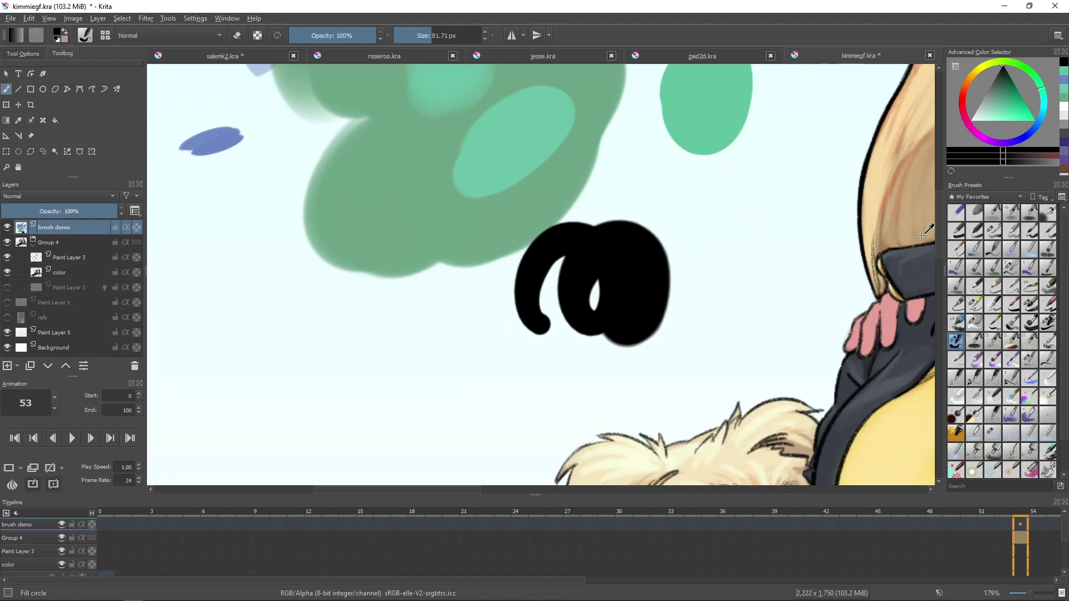
{"action": "key", "text": "ctrl+z"}
Switch back to the Fill_block preset, set the brush size to 2 px, and try thin black lines beside the green blob
{"action": "left_click", "coordinate": [1048, 322]}
{"action": "double_click", "coordinate": [440, 35]}
{"action": "type", "text": "2"}
{"action": "key", "text": "Return"}
{"action": "mouse_move", "coordinate": [425, 323]}
{"action": "left_mouse_down"}
{"action": "mouse_move", "coordinate": [469, 309]}
{"action": "mouse_move", "coordinate": [495, 380]}
{"action": "left_mouse_up"}
{"action": "key", "text": "ctrl+z"}
{"action": "left_click_drag", "start_coordinate": [410, 222], "coordinate": [649, 215]}
{"action": "mouse_move", "coordinate": [491, 256]}
{"action": "left_mouse_down"}
{"action": "mouse_move", "coordinate": [416, 162]}
{"action": "mouse_move", "coordinate": [423, 303]}
{"action": "mouse_move", "coordinate": [473, 130]}
{"action": "mouse_move", "coordinate": [478, 344]}
{"action": "mouse_move", "coordinate": [528, 180]}
{"action": "mouse_move", "coordinate": [544, 402]}
{"action": "left_mouse_up"}
{"action": "key", "text": "ctrl+z"}
{"action": "mouse_move", "coordinate": [324, 194]}
{"action": "left_mouse_down"}
{"action": "mouse_move", "coordinate": [353, 262]}
{"action": "mouse_move", "coordinate": [399, 162]}
{"action": "mouse_move", "coordinate": [441, 383]}
{"action": "left_mouse_up"}
{"action": "key", "text": "ctrl+z"}
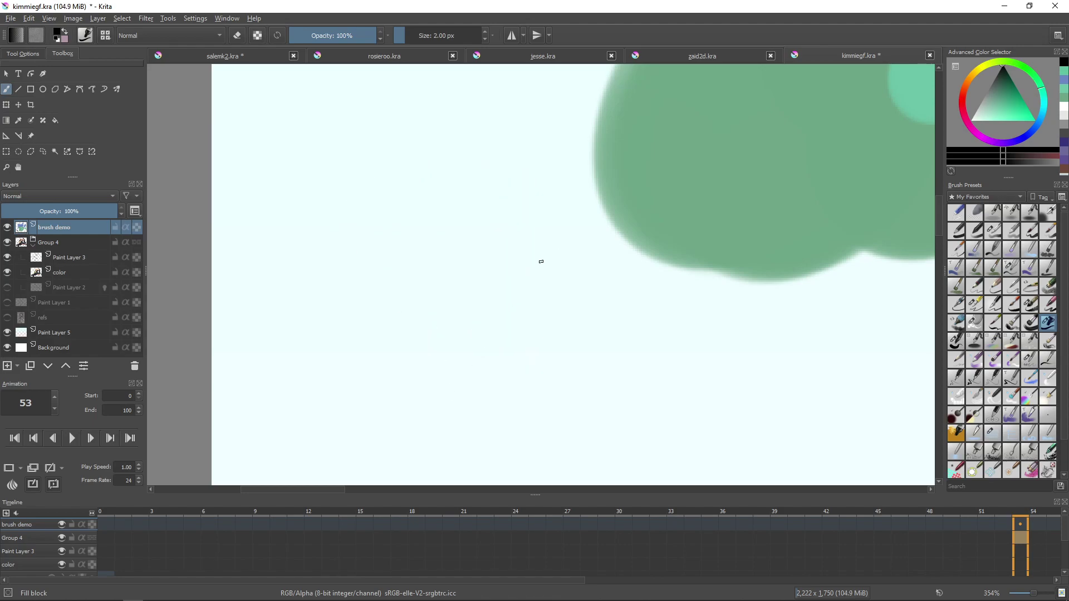
Sketch and undo several more 2 px Fill_block lines in the blank area below the blue dab
{"action": "left_click_drag", "start_coordinate": [378, 201], "coordinate": [431, 307]}
{"action": "key", "text": "ctrl+z"}
{"action": "mouse_move", "coordinate": [462, 103]}
{"action": "left_mouse_down"}
{"action": "mouse_move", "coordinate": [443, 269]}
{"action": "mouse_move", "coordinate": [480, 295]}
{"action": "mouse_move", "coordinate": [519, 246]}
{"action": "mouse_move", "coordinate": [549, 384]}
{"action": "left_mouse_up"}
{"action": "key", "text": "ctrl+z"}
{"action": "mouse_move", "coordinate": [548, 303]}
{"action": "left_mouse_down"}
{"action": "mouse_move", "coordinate": [487, 315]}
{"action": "mouse_move", "coordinate": [483, 338]}
{"action": "left_mouse_up"}
{"action": "mouse_move", "coordinate": [366, 211]}
{"action": "left_mouse_down"}
{"action": "mouse_move", "coordinate": [461, 211]}
{"action": "mouse_move", "coordinate": [365, 211]}
{"action": "left_mouse_up"}
{"action": "mouse_move", "coordinate": [350, 249]}
{"action": "left_mouse_down"}
{"action": "mouse_move", "coordinate": [417, 187]}
{"action": "mouse_move", "coordinate": [458, 362]}
{"action": "mouse_move", "coordinate": [509, 413]}
{"action": "mouse_move", "coordinate": [550, 426]}
{"action": "mouse_move", "coordinate": [608, 423]}
{"action": "left_mouse_up"}
{"action": "left_click_drag", "start_coordinate": [598, 318], "coordinate": [629, 441]}
{"action": "mouse_move", "coordinate": [632, 248]}
{"action": "left_mouse_down"}
{"action": "mouse_move", "coordinate": [607, 225]}
{"action": "mouse_move", "coordinate": [523, 259]}
{"action": "left_mouse_up"}
{"action": "key", "text": "ctrl+z"}
{"action": "key", "text": "]"}
{"action": "left_click_drag", "start_coordinate": [413, 374], "coordinate": [478, 362]}
{"action": "key", "text": "ctrl+z"}
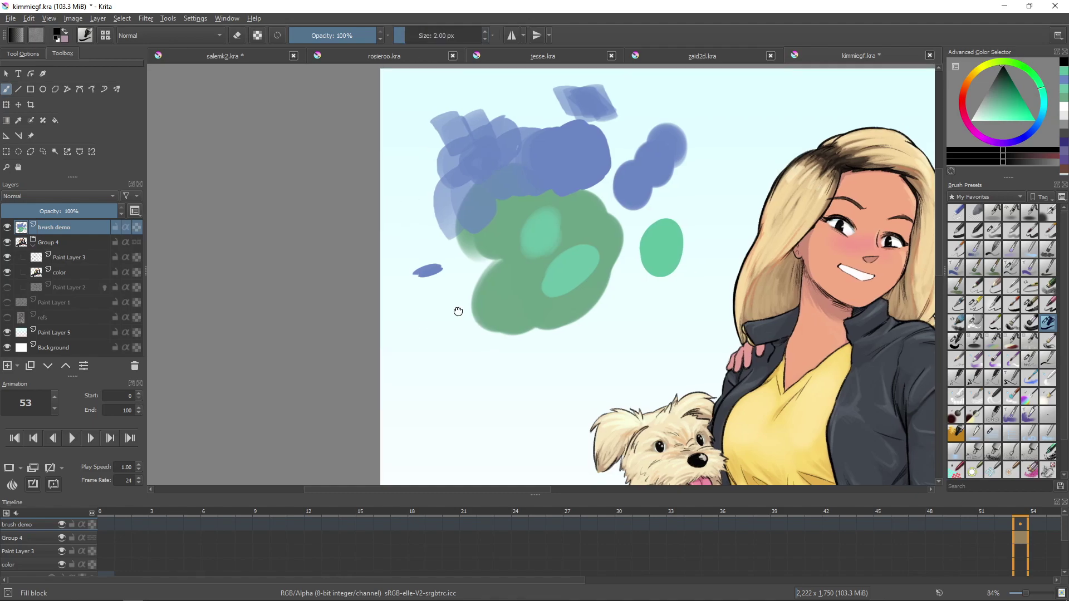
Try a thin black Fill_block zigzag and further lines below the blue dab and undo them
{"action": "scroll", "coordinate": [454, 312], "scroll_direction": "up", "scroll_amount": 5}
{"action": "scroll", "coordinate": [382, 345], "scroll_direction": "down", "scroll_amount": 4}
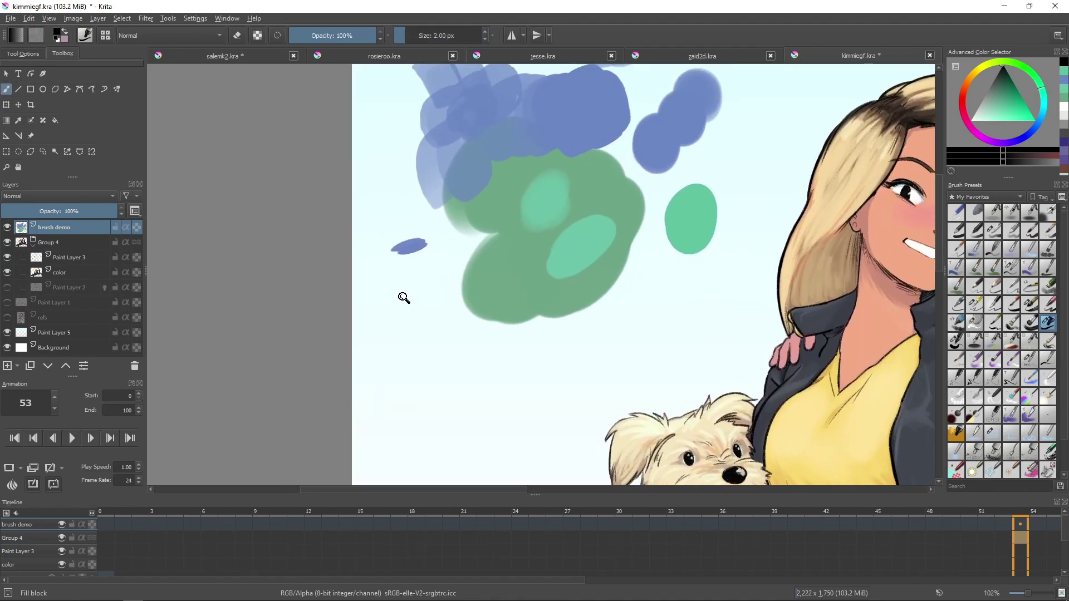
{"action": "scroll", "coordinate": [406, 303], "scroll_direction": "up", "scroll_amount": 3}
{"action": "mouse_move", "coordinate": [368, 342]}
{"action": "left_mouse_down"}
{"action": "mouse_move", "coordinate": [414, 320]}
{"action": "mouse_move", "coordinate": [510, 449]}
{"action": "left_mouse_up"}
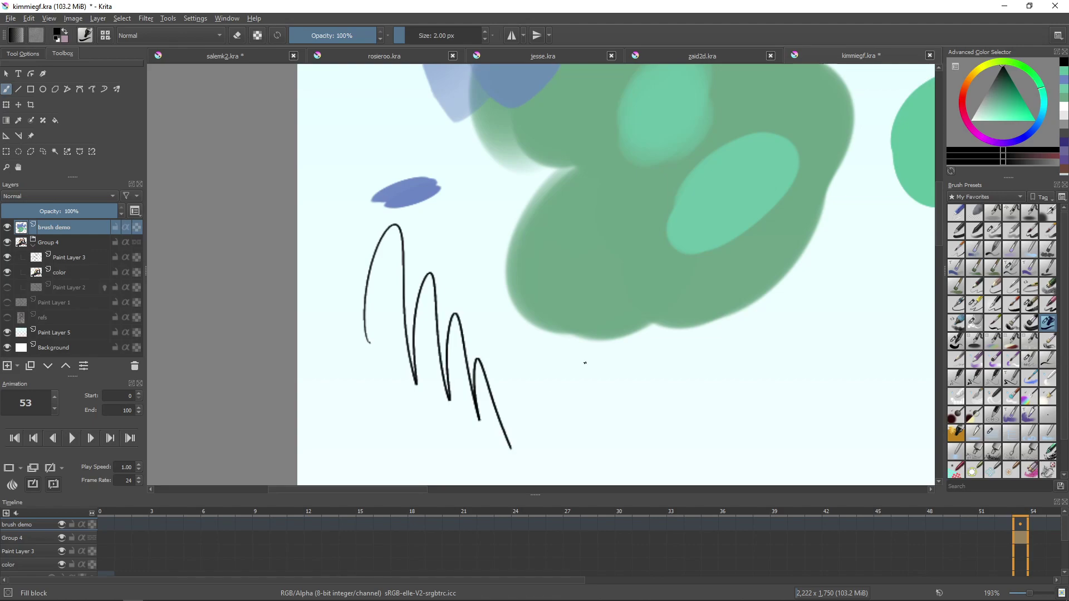
{"action": "left_click_drag", "start_coordinate": [630, 344], "coordinate": [527, 284]}
{"action": "key", "text": "ctrl+z"}
{"action": "mouse_move", "coordinate": [294, 341]}
{"action": "left_mouse_down"}
{"action": "mouse_move", "coordinate": [327, 355]}
{"action": "mouse_move", "coordinate": [409, 328]}
{"action": "mouse_move", "coordinate": [464, 429]}
{"action": "left_mouse_up"}
{"action": "left_click_drag", "start_coordinate": [519, 337], "coordinate": [492, 353]}
{"action": "key", "text": "ctrl+z"}
{"action": "mouse_move", "coordinate": [283, 356]}
{"action": "left_mouse_down"}
{"action": "mouse_move", "coordinate": [318, 382]}
{"action": "mouse_move", "coordinate": [398, 365]}
{"action": "mouse_move", "coordinate": [492, 373]}
{"action": "left_mouse_up"}
{"action": "key", "text": "ctrl+z"}
Switch to the Ink-3 Gpen preset, set it to 2 px, and try a looping line for comparison before undoing it
{"action": "left_click", "coordinate": [975, 304]}
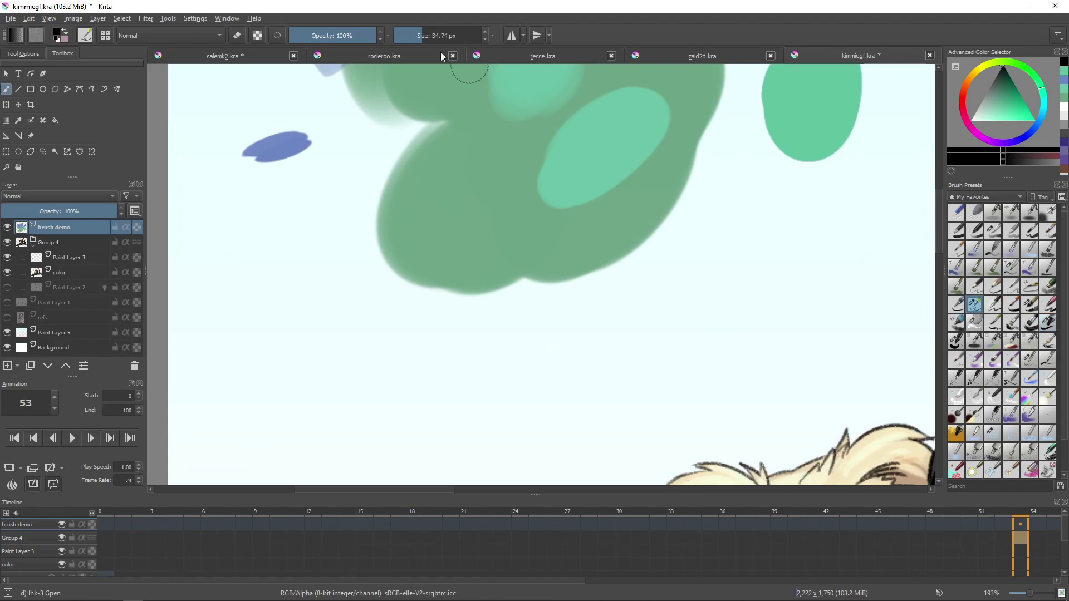
{"action": "mouse_move", "coordinate": [322, 328]}
{"action": "left_mouse_down"}
{"action": "mouse_move", "coordinate": [363, 291]}
{"action": "mouse_move", "coordinate": [435, 398]}
{"action": "mouse_move", "coordinate": [493, 343]}
{"action": "mouse_move", "coordinate": [546, 378]}
{"action": "mouse_move", "coordinate": [604, 310]}
{"action": "mouse_move", "coordinate": [724, 262]}
{"action": "left_mouse_up"}
{"action": "key", "text": "ctrl+z"}
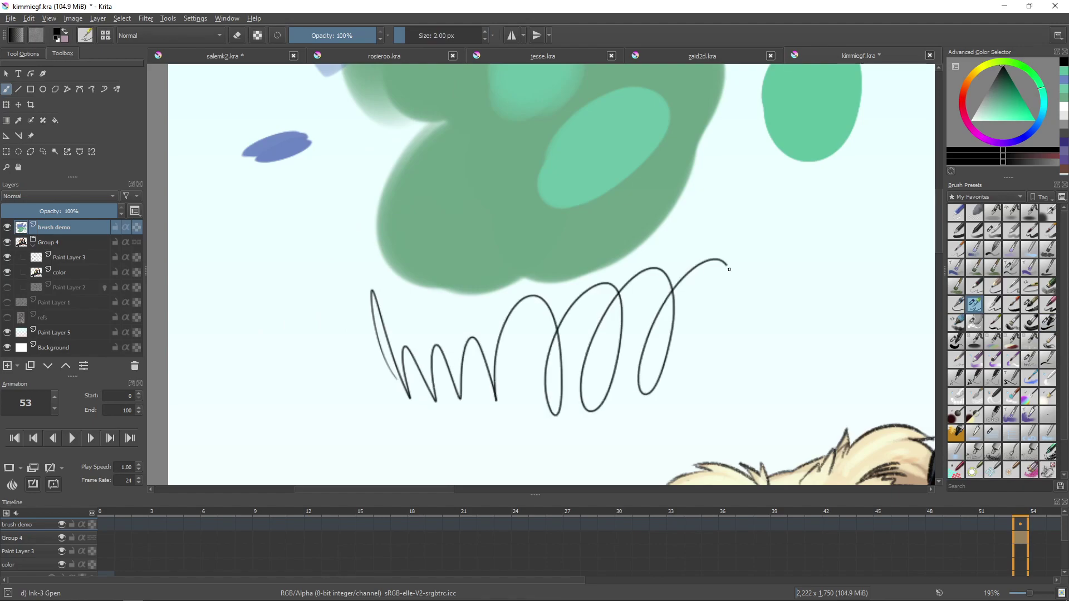
{"action": "key", "text": "ctrl+z"}
Switch back to the Fill_block preset at 2 px, try comparable looping lines below the green blob and undo them
{"action": "left_click", "coordinate": [1048, 322]}
{"action": "mouse_move", "coordinate": [326, 306]}
{"action": "left_mouse_down"}
{"action": "mouse_move", "coordinate": [354, 227]}
{"action": "mouse_move", "coordinate": [425, 342]}
{"action": "mouse_move", "coordinate": [513, 353]}
{"action": "mouse_move", "coordinate": [560, 390]}
{"action": "left_mouse_up"}
{"action": "key", "text": "ctrl+z"}
{"action": "mouse_move", "coordinate": [320, 336]}
{"action": "left_mouse_down"}
{"action": "mouse_move", "coordinate": [291, 219]}
{"action": "mouse_move", "coordinate": [405, 333]}
{"action": "mouse_move", "coordinate": [626, 405]}
{"action": "left_mouse_up"}
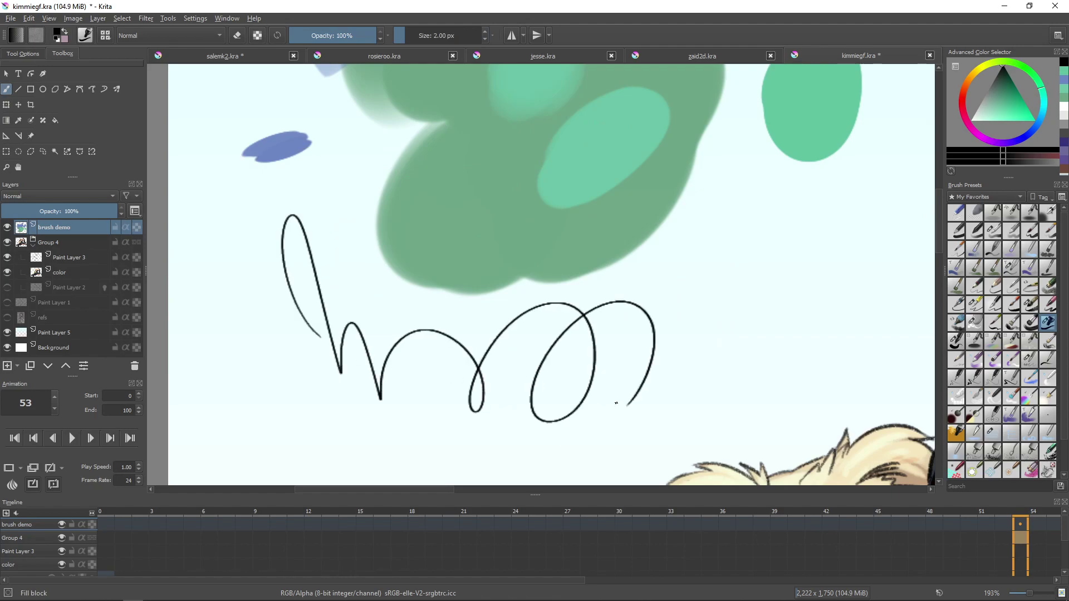
{"action": "key", "text": "ctrl+z"}
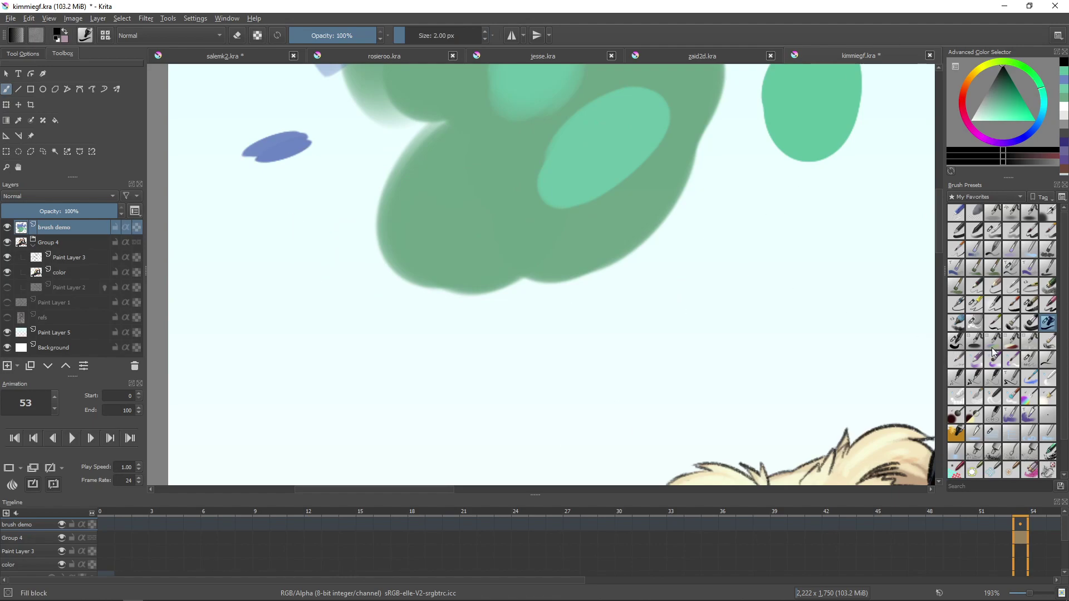
Switch to the Ink_ballpen preset at 27.49 px, try long strokes across the blank area and undo them
{"action": "scroll", "coordinate": [1061, 357], "scroll_direction": "down", "scroll_amount": 2}
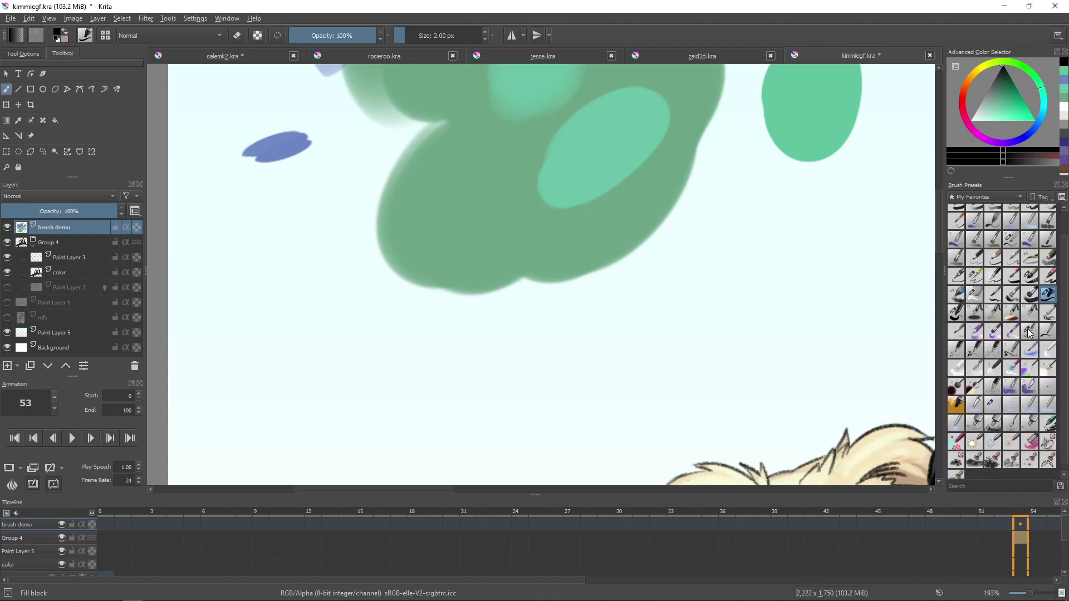
{"action": "left_click", "coordinate": [1031, 333]}
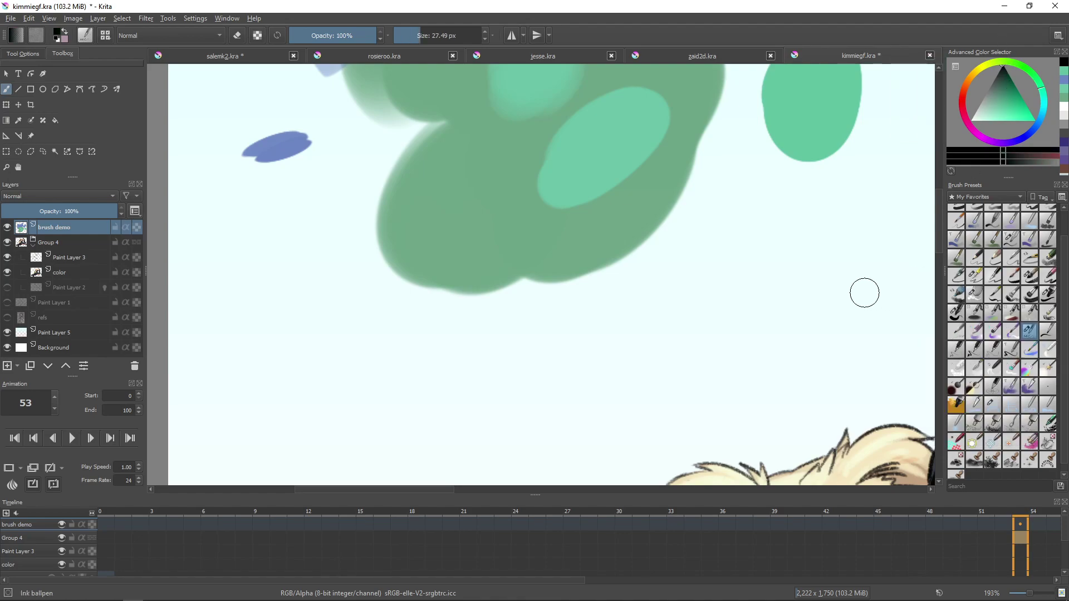
{"action": "left_click_drag", "start_coordinate": [651, 239], "coordinate": [625, 189]}
{"action": "mouse_move", "coordinate": [449, 308]}
{"action": "left_mouse_down"}
{"action": "mouse_move", "coordinate": [453, 257]}
{"action": "mouse_move", "coordinate": [566, 351]}
{"action": "mouse_move", "coordinate": [670, 218]}
{"action": "mouse_move", "coordinate": [812, 186]}
{"action": "mouse_move", "coordinate": [757, 287]}
{"action": "left_mouse_up"}
{"action": "key", "text": "Delete"}
{"action": "mouse_move", "coordinate": [247, 230]}
{"action": "left_mouse_down"}
{"action": "mouse_move", "coordinate": [297, 241]}
{"action": "mouse_move", "coordinate": [411, 334]}
{"action": "mouse_move", "coordinate": [560, 273]}
{"action": "mouse_move", "coordinate": [613, 270]}
{"action": "left_mouse_up"}
{"action": "key", "text": "Delete"}
Try short Ink_ballpen strokes near the sea-green oval and undo them
{"action": "scroll", "coordinate": [690, 224], "scroll_direction": "down", "scroll_amount": 5}
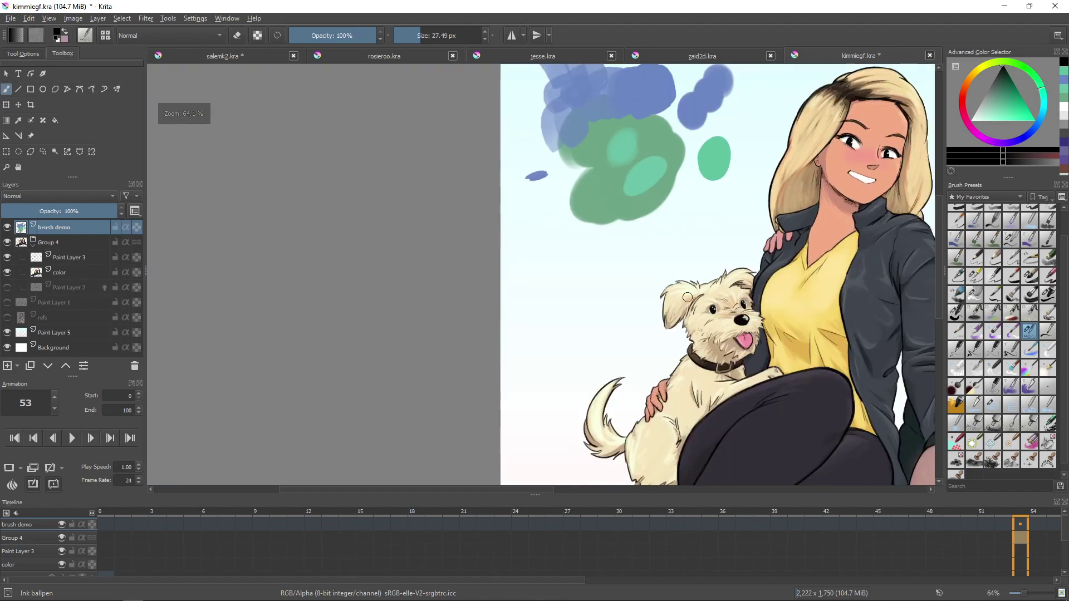
{"action": "left_click_drag", "start_coordinate": [791, 226], "coordinate": [659, 312]}
{"action": "mouse_move", "coordinate": [762, 191]}
{"action": "left_mouse_down"}
{"action": "mouse_move", "coordinate": [739, 227]}
{"action": "mouse_move", "coordinate": [746, 192]}
{"action": "left_mouse_up"}
{"action": "mouse_move", "coordinate": [543, 310]}
{"action": "left_mouse_down"}
{"action": "mouse_move", "coordinate": [543, 280]}
{"action": "mouse_move", "coordinate": [613, 219]}
{"action": "left_mouse_up"}
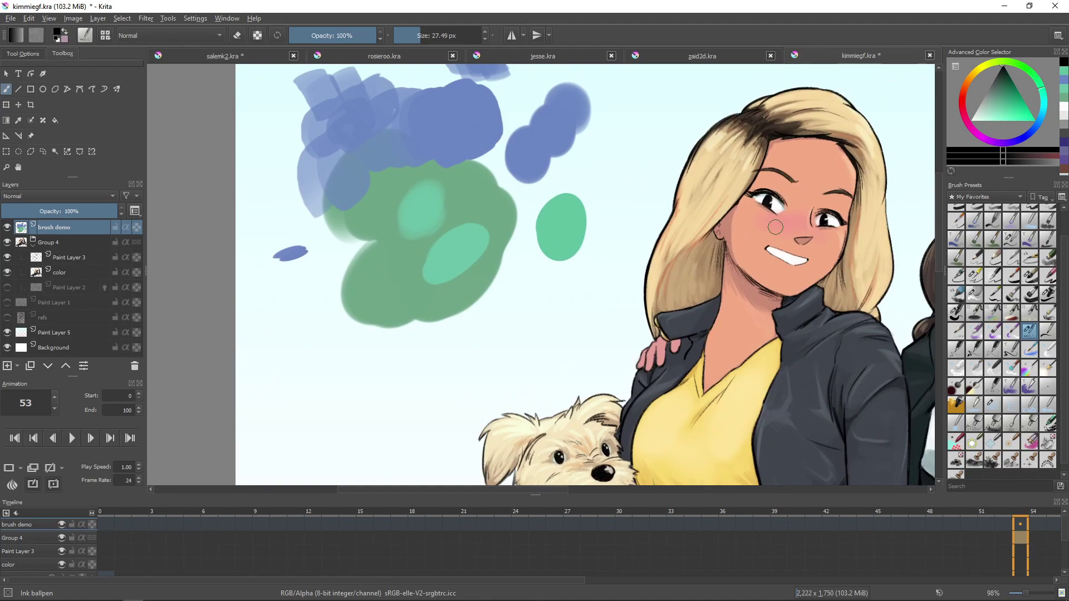
{"action": "left_click_drag", "start_coordinate": [561, 207], "coordinate": [561, 285]}
{"action": "mouse_move", "coordinate": [595, 221]}
{"action": "left_mouse_down"}
{"action": "mouse_move", "coordinate": [624, 217]}
{"action": "mouse_move", "coordinate": [624, 283]}
{"action": "left_mouse_up"}
{"action": "key", "text": "ctrl+z"}
Try strokes with the Charcoal Pencil Thin preset and another pencil preset beside the blonde hair, undoing each
{"action": "left_click", "coordinate": [957, 332]}
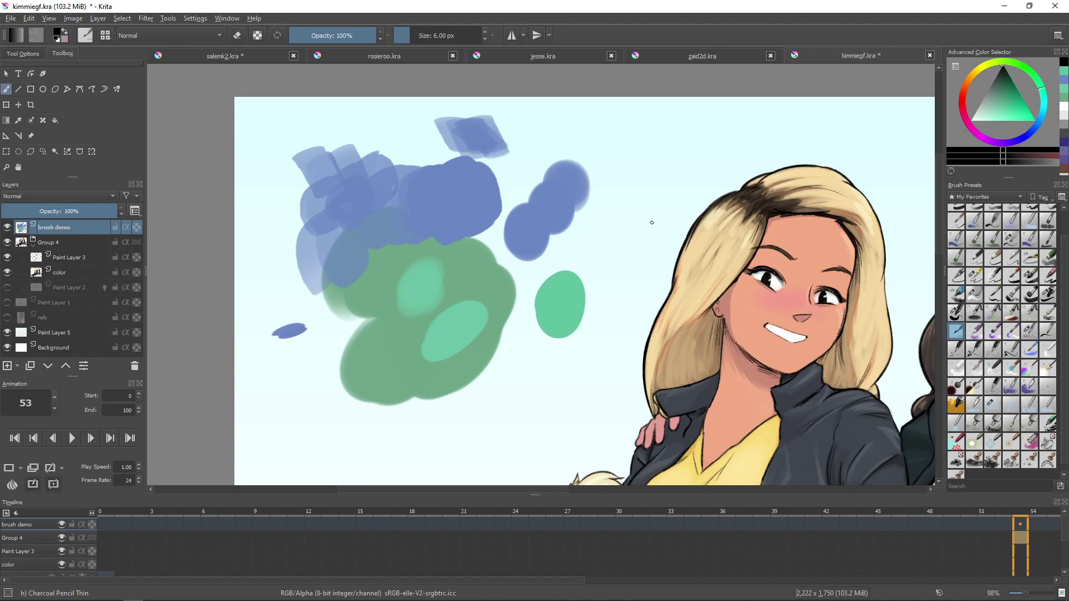
{"action": "key", "text": "Delete"}
{"action": "left_click", "coordinate": [993, 258]}
{"action": "mouse_move", "coordinate": [617, 192]}
{"action": "left_mouse_down"}
{"action": "mouse_move", "coordinate": [627, 139]}
{"action": "mouse_move", "coordinate": [677, 207]}
{"action": "mouse_move", "coordinate": [679, 254]}
{"action": "left_mouse_up"}
{"action": "key", "text": "Delete"}
Try a stroke with the Pencil-5 Tilted preset at 40 px beside the blonde hair and undo it
{"action": "left_click", "coordinate": [1030, 259]}
{"action": "mouse_move", "coordinate": [606, 186]}
{"action": "left_mouse_down"}
{"action": "mouse_move", "coordinate": [668, 150]}
{"action": "mouse_move", "coordinate": [679, 184]}
{"action": "mouse_move", "coordinate": [641, 308]}
{"action": "left_mouse_up"}
{"action": "key", "text": "Delete"}
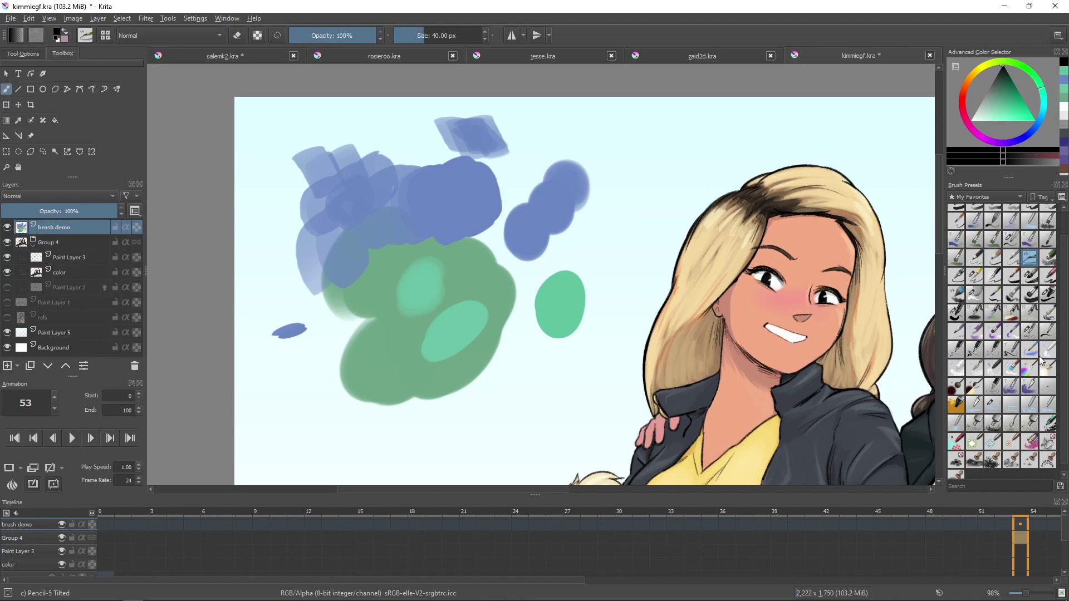
Switch back to the Ink_ballpen preset and examine the line art of the two women and their dogs
{"action": "left_click", "coordinate": [1031, 330]}
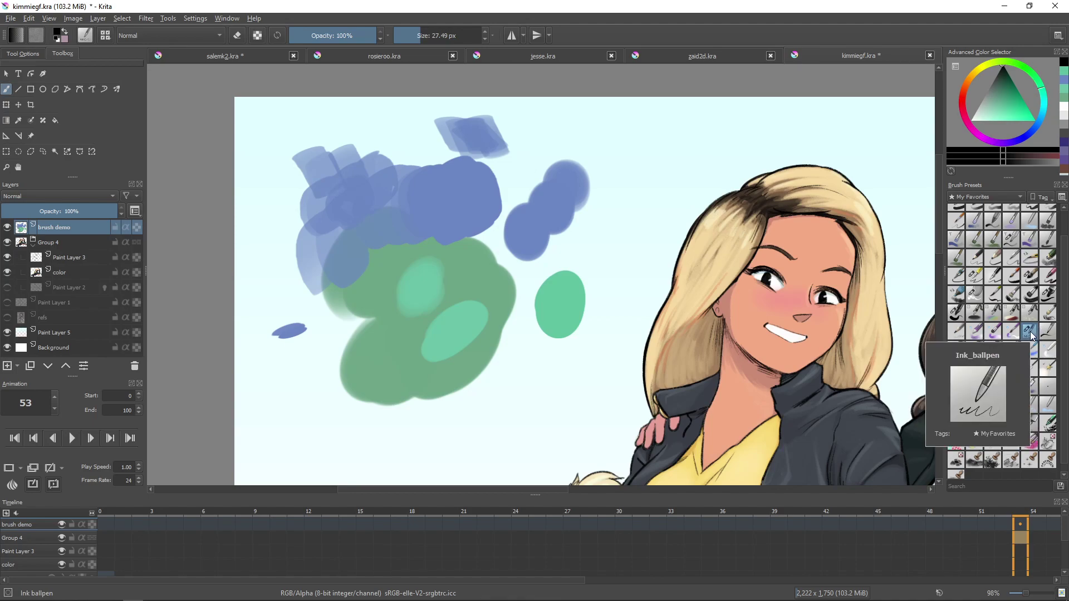
{"action": "left_click_drag", "start_coordinate": [618, 217], "coordinate": [492, 175]}
{"action": "left_click_drag", "start_coordinate": [708, 102], "coordinate": [546, 82]}
{"action": "left_click_drag", "start_coordinate": [724, 206], "coordinate": [593, 301]}
{"action": "left_click_drag", "start_coordinate": [682, 295], "coordinate": [669, 323]}
{"action": "left_click_drag", "start_coordinate": [579, 462], "coordinate": [643, 223]}
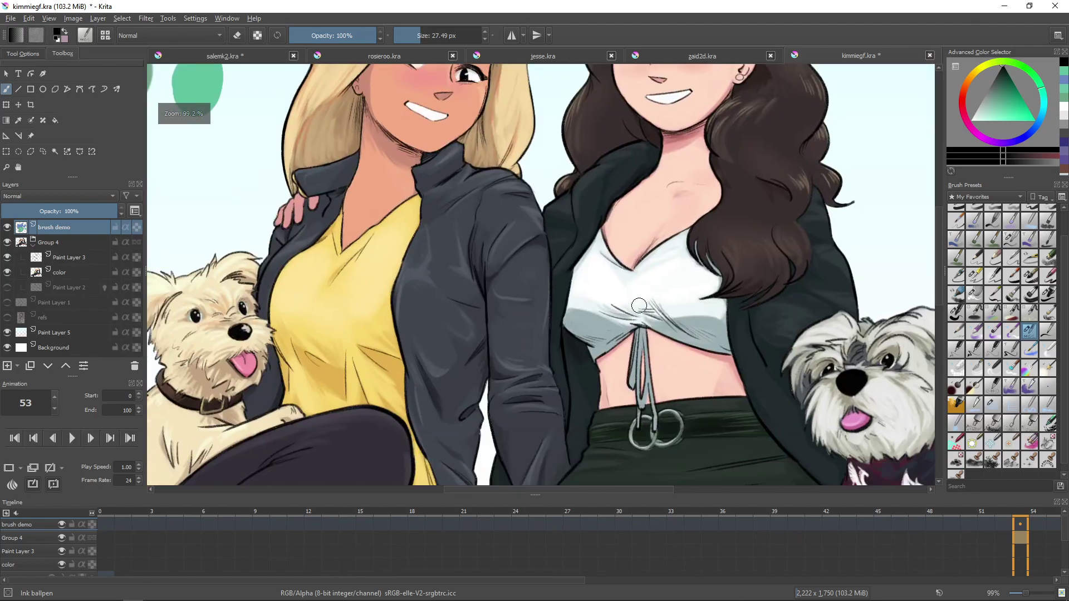
Sketch fine hatching and loops with the Ink_ballpen preset at about 10 px in the empty area beside the cream dog
{"action": "left_click_drag", "start_coordinate": [643, 300], "coordinate": [778, 188]}
{"action": "left_click_drag", "start_coordinate": [547, 244], "coordinate": [675, 244]}
{"action": "left_click_drag", "start_coordinate": [471, 228], "coordinate": [693, 338]}
{"action": "mouse_move", "coordinate": [481, 262]}
{"action": "left_mouse_down"}
{"action": "mouse_move", "coordinate": [478, 312]}
{"action": "mouse_move", "coordinate": [414, 286]}
{"action": "left_mouse_up"}
{"action": "left_click_drag", "start_coordinate": [449, 211], "coordinate": [379, 265]}
{"action": "left_click_drag", "start_coordinate": [366, 322], "coordinate": [355, 323]}
{"action": "mouse_move", "coordinate": [298, 254]}
{"action": "left_mouse_down"}
{"action": "mouse_move", "coordinate": [356, 389]}
{"action": "mouse_move", "coordinate": [386, 396]}
{"action": "left_mouse_up"}
{"action": "key", "text": "ctrl+z"}
{"action": "left_click_drag", "start_coordinate": [300, 275], "coordinate": [348, 373]}
{"action": "left_click_drag", "start_coordinate": [312, 301], "coordinate": [351, 367]}
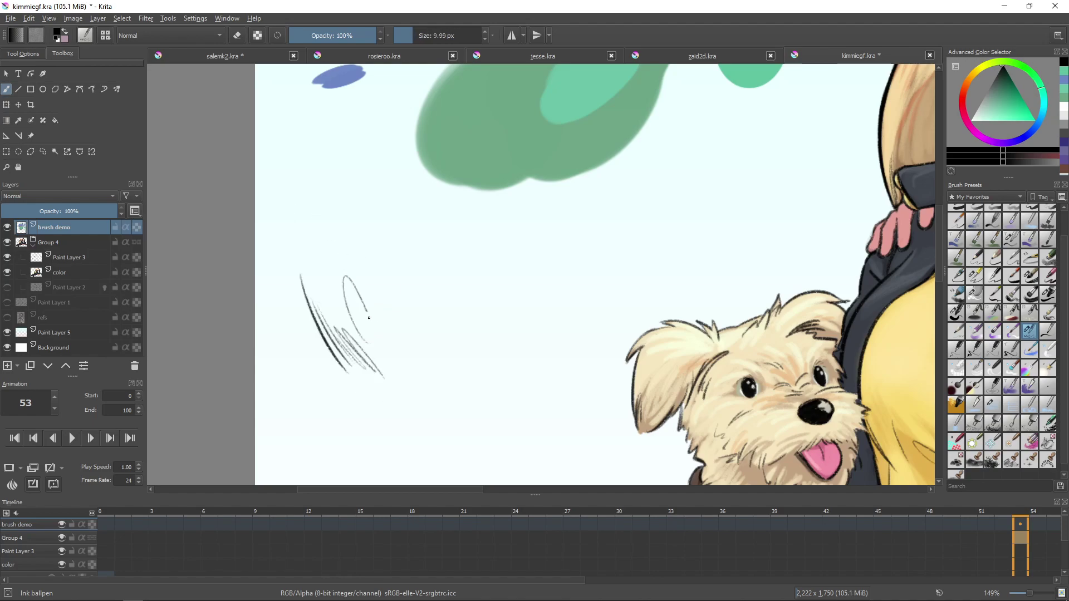
{"action": "left_click_drag", "start_coordinate": [380, 302], "coordinate": [382, 315]}
Enlarge the Ink_ballpen brush to about 23 px and add two darker groups of slanted hatching beside the loops
{"action": "left_click_drag", "start_coordinate": [406, 262], "coordinate": [417, 262], "text": "shift"}
{"action": "left_click_drag", "start_coordinate": [375, 222], "coordinate": [428, 326]}
{"action": "left_click_drag", "start_coordinate": [393, 243], "coordinate": [445, 325]}
{"action": "left_click_drag", "start_coordinate": [411, 259], "coordinate": [455, 322]}
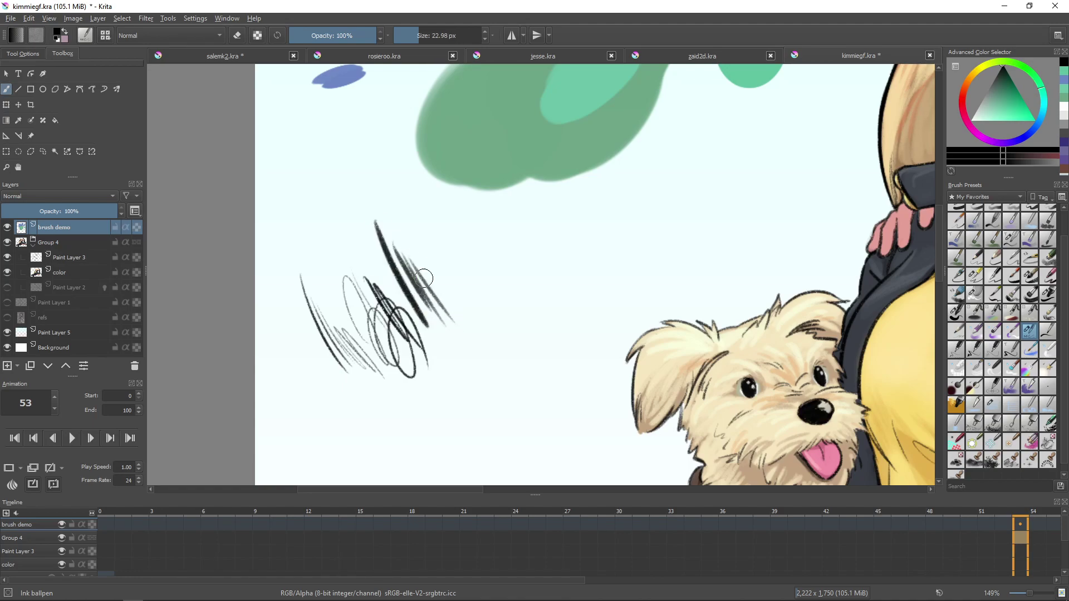
{"action": "left_click_drag", "start_coordinate": [418, 225], "coordinate": [490, 318]}
{"action": "mouse_move", "coordinate": [440, 245]}
{"action": "left_mouse_down"}
{"action": "mouse_move", "coordinate": [483, 298]}
{"action": "mouse_move", "coordinate": [498, 284]}
{"action": "left_mouse_up"}
{"action": "left_click_drag", "start_coordinate": [466, 234], "coordinate": [512, 287]}
{"action": "left_click_drag", "start_coordinate": [479, 232], "coordinate": [511, 272]}
{"action": "left_click_drag", "start_coordinate": [433, 234], "coordinate": [478, 290]}
{"action": "left_click_drag", "start_coordinate": [446, 243], "coordinate": [483, 288]}
Add a few faint strokes and a single tapered black stroke beside the hatching, with the brush at about 11 px
{"action": "mouse_move", "coordinate": [576, 250]}
{"action": "left_mouse_down"}
{"action": "mouse_move", "coordinate": [555, 228]}
{"action": "mouse_move", "coordinate": [516, 312]}
{"action": "left_mouse_up"}
{"action": "left_click_drag", "start_coordinate": [500, 276], "coordinate": [525, 319]}
{"action": "mouse_move", "coordinate": [467, 272]}
{"action": "left_mouse_down"}
{"action": "mouse_move", "coordinate": [509, 328]}
{"action": "mouse_move", "coordinate": [492, 217]}
{"action": "mouse_move", "coordinate": [512, 232]}
{"action": "mouse_move", "coordinate": [480, 254]}
{"action": "left_mouse_up"}
{"action": "left_click_drag", "start_coordinate": [517, 295], "coordinate": [537, 353], "text": "shift"}
{"action": "key", "text": "ctrl+z"}
{"action": "key", "text": "bracketleft"}
{"action": "left_click_drag", "start_coordinate": [510, 277], "coordinate": [544, 377]}
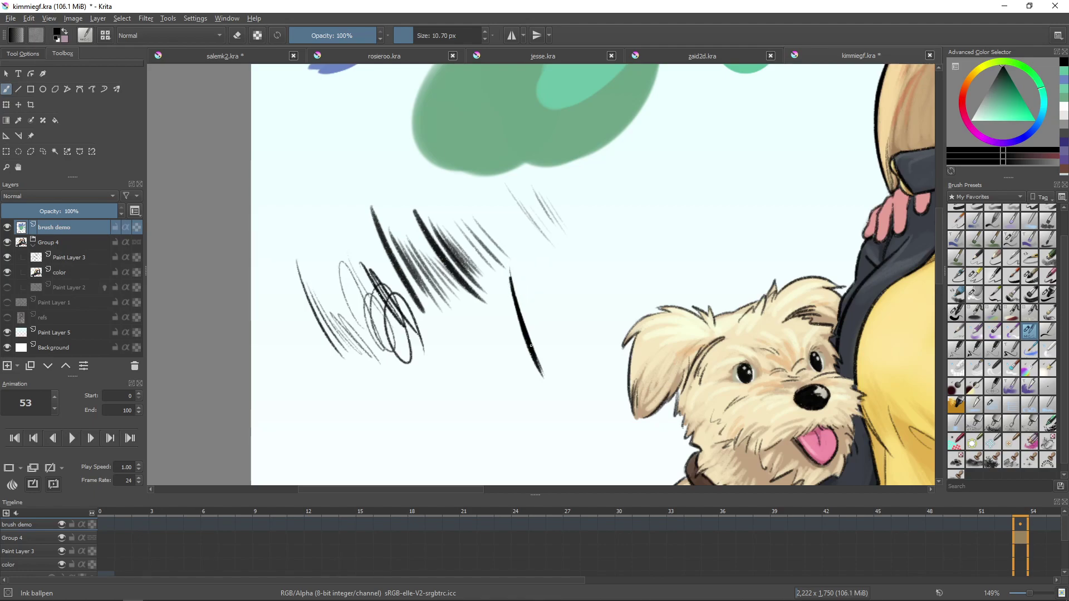
Draw one thick vertical black stroke at about 40 px between the green patch and the sea-green oval
{"action": "left_click_drag", "start_coordinate": [509, 246], "coordinate": [518, 306]}
{"action": "mouse_move", "coordinate": [537, 267]}
{"action": "left_mouse_down"}
{"action": "mouse_move", "coordinate": [568, 365]}
{"action": "mouse_move", "coordinate": [550, 303]}
{"action": "left_mouse_up"}
{"action": "key", "text": "ctrl+z"}
{"action": "mouse_move", "coordinate": [617, 193]}
{"action": "left_mouse_down", "text": "shift"}
{"action": "mouse_move", "coordinate": [640, 193]}
{"action": "mouse_move", "coordinate": [616, 256]}
{"action": "mouse_move", "coordinate": [613, 308]}
{"action": "left_mouse_up", "text": "shift"}
{"action": "key", "text": "ctrl+z"}
{"action": "mouse_move", "coordinate": [644, 174]}
{"action": "left_mouse_down"}
{"action": "mouse_move", "coordinate": [630, 218]}
{"action": "mouse_move", "coordinate": [643, 327]}
{"action": "left_mouse_up"}
{"action": "left_click_drag", "start_coordinate": [706, 161], "coordinate": [645, 283]}
{"action": "mouse_move", "coordinate": [613, 319]}
{"action": "left_mouse_down", "text": "ctrl"}
{"action": "mouse_move", "coordinate": [599, 182]}
{"action": "mouse_move", "coordinate": [607, 319]}
{"action": "left_mouse_up", "text": "ctrl"}
{"action": "mouse_move", "coordinate": [616, 334]}
{"action": "left_mouse_down"}
{"action": "mouse_move", "coordinate": [600, 291]}
{"action": "mouse_move", "coordinate": [603, 210]}
{"action": "left_mouse_up"}
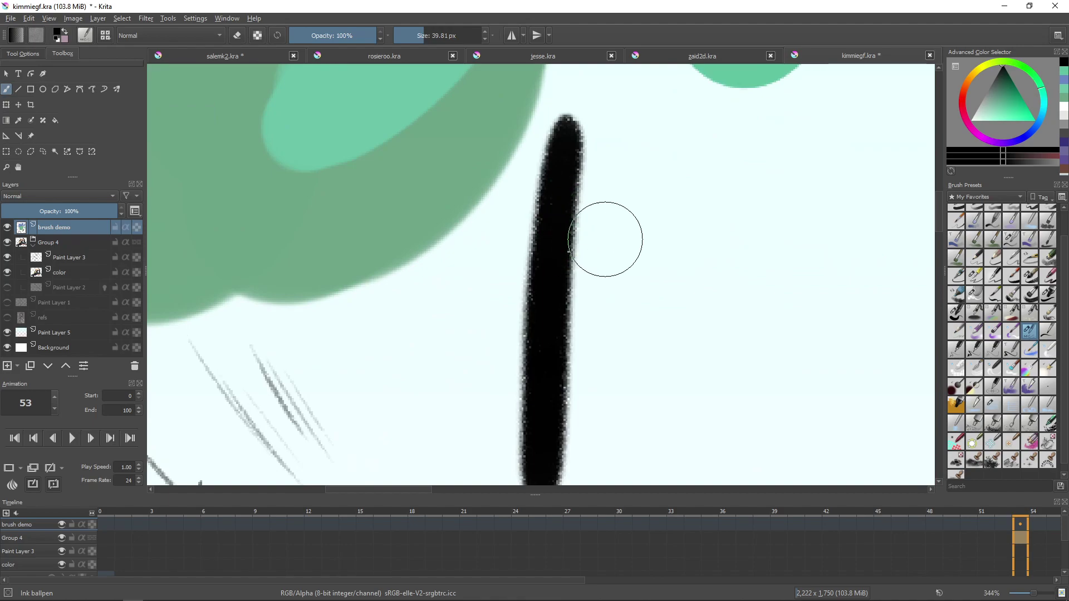
Reduce the brush to about 12 px and draw one thin tapered stroke beside the thick black one
{"action": "mouse_move", "coordinate": [608, 229]}
{"action": "left_mouse_down"}
{"action": "mouse_move", "coordinate": [595, 220]}
{"action": "mouse_move", "coordinate": [626, 265]}
{"action": "mouse_move", "coordinate": [595, 232]}
{"action": "mouse_move", "coordinate": [606, 307]}
{"action": "left_mouse_up"}
{"action": "key", "text": "ctrl+z"}
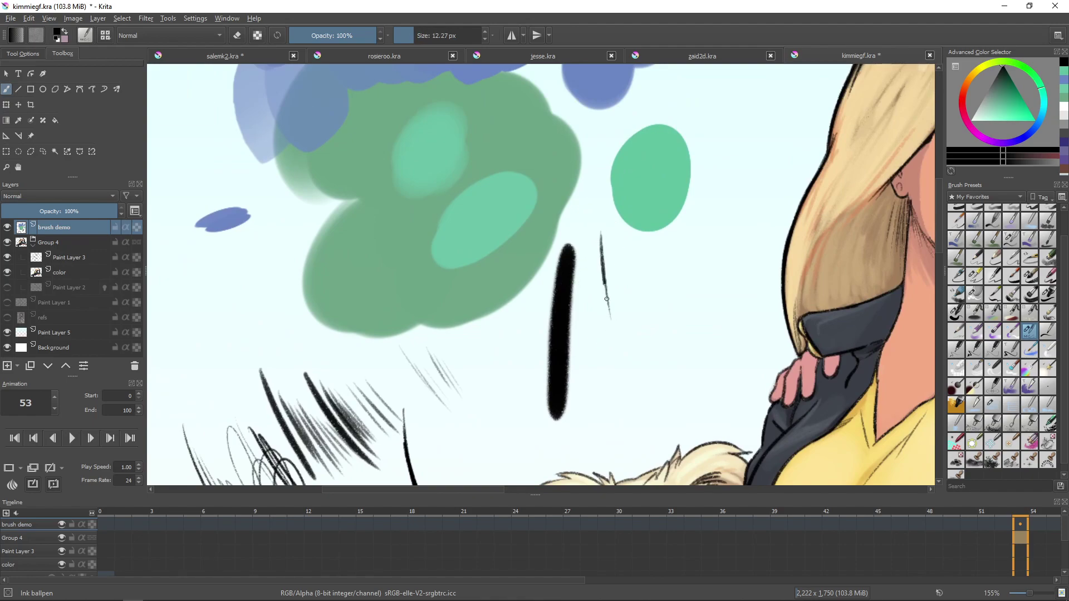
{"action": "mouse_move", "coordinate": [606, 262]}
{"action": "left_mouse_down"}
{"action": "mouse_move", "coordinate": [602, 204]}
{"action": "mouse_move", "coordinate": [614, 351]}
{"action": "left_mouse_up"}
{"action": "key", "text": "ctrl+z"}
{"action": "left_click_drag", "start_coordinate": [602, 282], "coordinate": [612, 345]}
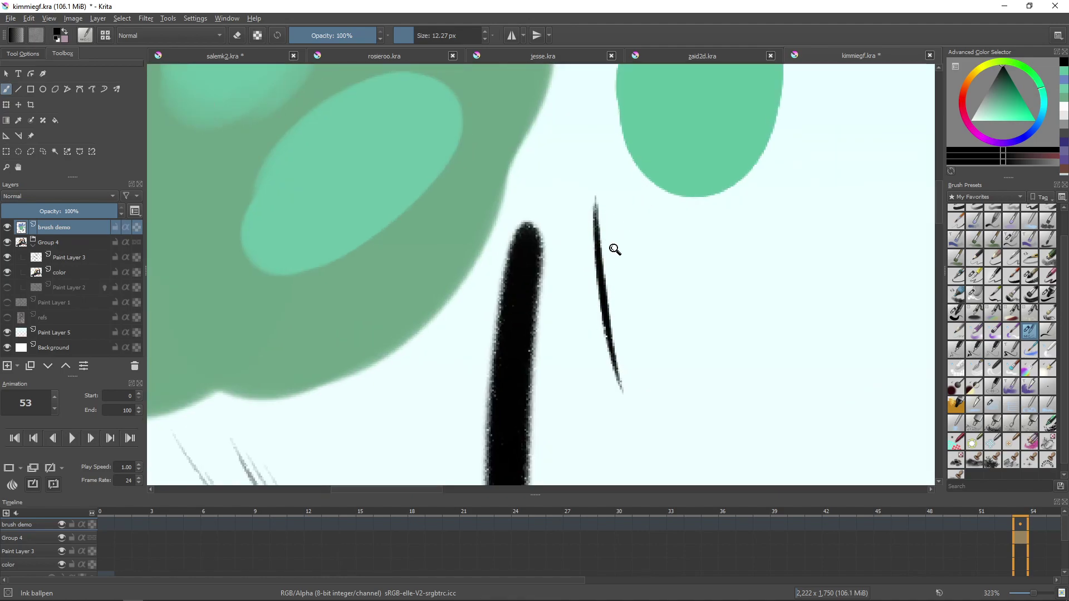
Try two Ink-3 Gpen strokes at about 8 px beside the blonde hair and undo them
{"action": "left_click_drag", "start_coordinate": [613, 253], "coordinate": [613, 369]}
{"action": "mouse_move", "coordinate": [915, 189]}
{"action": "left_mouse_down"}
{"action": "mouse_move", "coordinate": [805, 209]}
{"action": "mouse_move", "coordinate": [781, 245]}
{"action": "mouse_move", "coordinate": [714, 230]}
{"action": "left_mouse_up"}
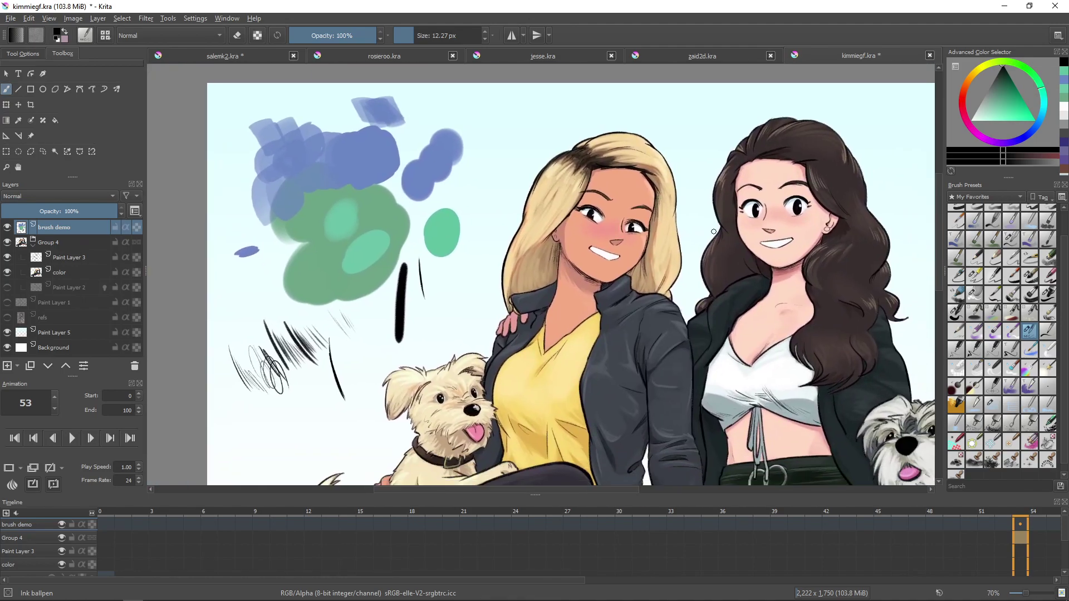
{"action": "mouse_move", "coordinate": [779, 245]}
{"action": "left_mouse_down"}
{"action": "mouse_move", "coordinate": [799, 320]}
{"action": "mouse_move", "coordinate": [776, 265]}
{"action": "left_mouse_up"}
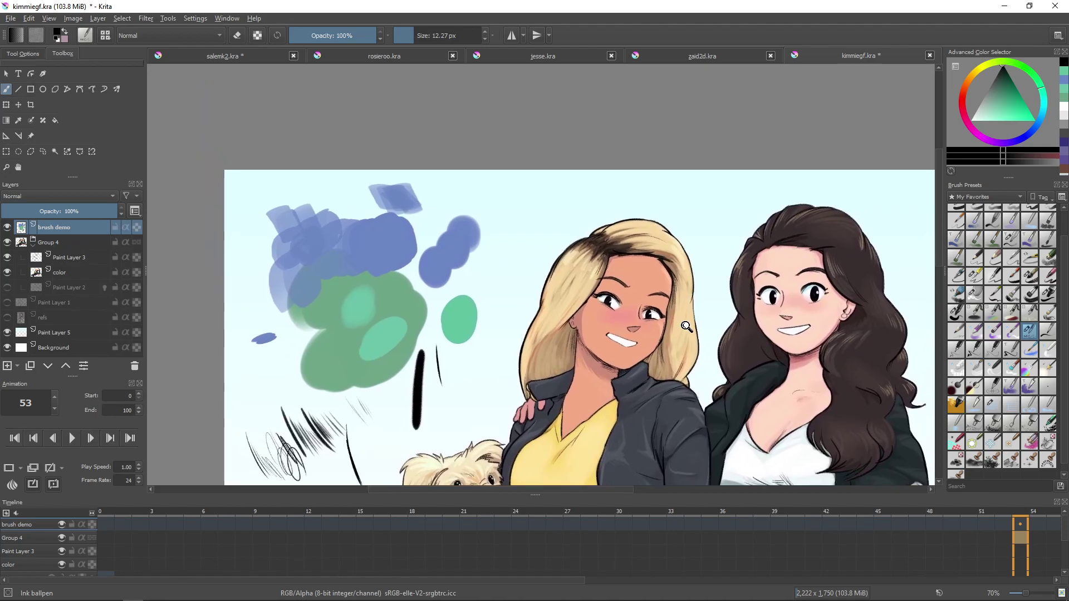
{"action": "left_click_drag", "start_coordinate": [689, 324], "coordinate": [678, 233]}
{"action": "left_click_drag", "start_coordinate": [741, 222], "coordinate": [762, 212]}
{"action": "left_click_drag", "start_coordinate": [702, 243], "coordinate": [747, 204]}
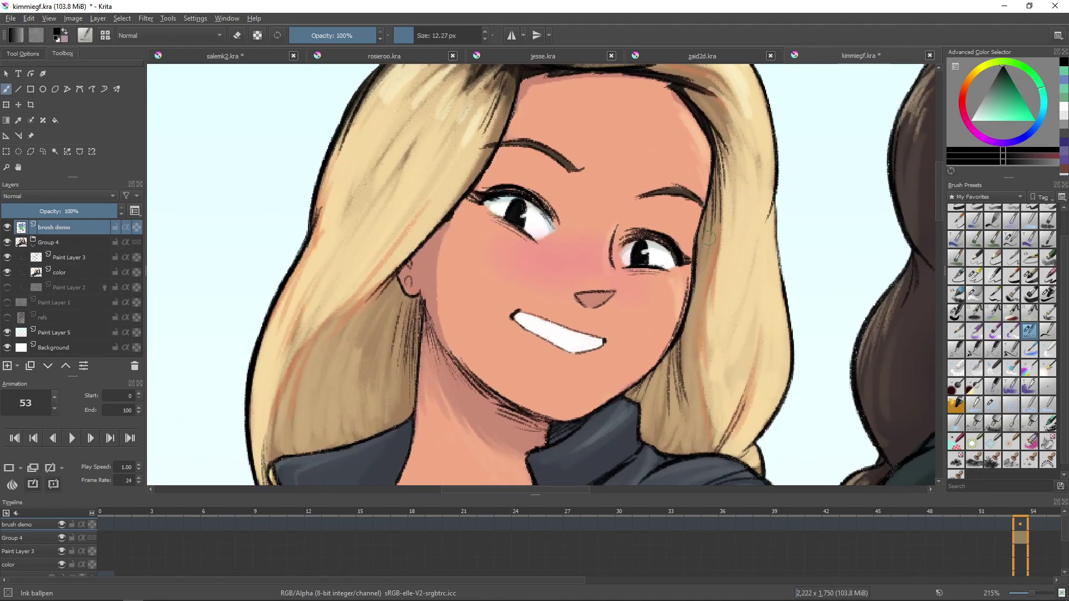
{"action": "left_click", "coordinate": [977, 278]}
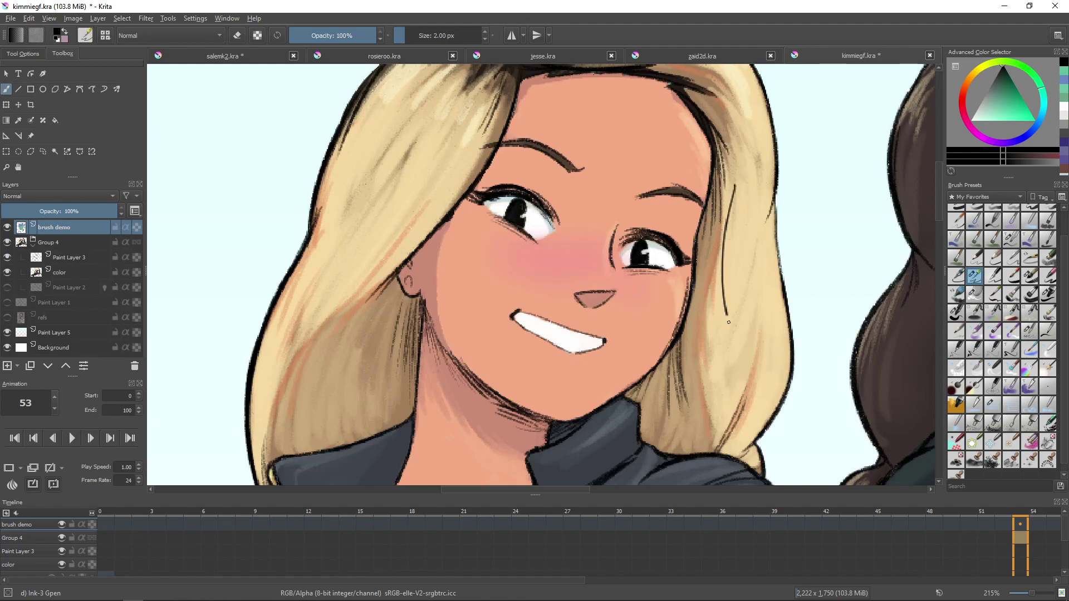
{"action": "mouse_move", "coordinate": [809, 153]}
{"action": "left_mouse_down"}
{"action": "mouse_move", "coordinate": [801, 205]}
{"action": "mouse_move", "coordinate": [811, 316]}
{"action": "left_mouse_up"}
{"action": "left_click_drag", "start_coordinate": [816, 188], "coordinate": [826, 351]}
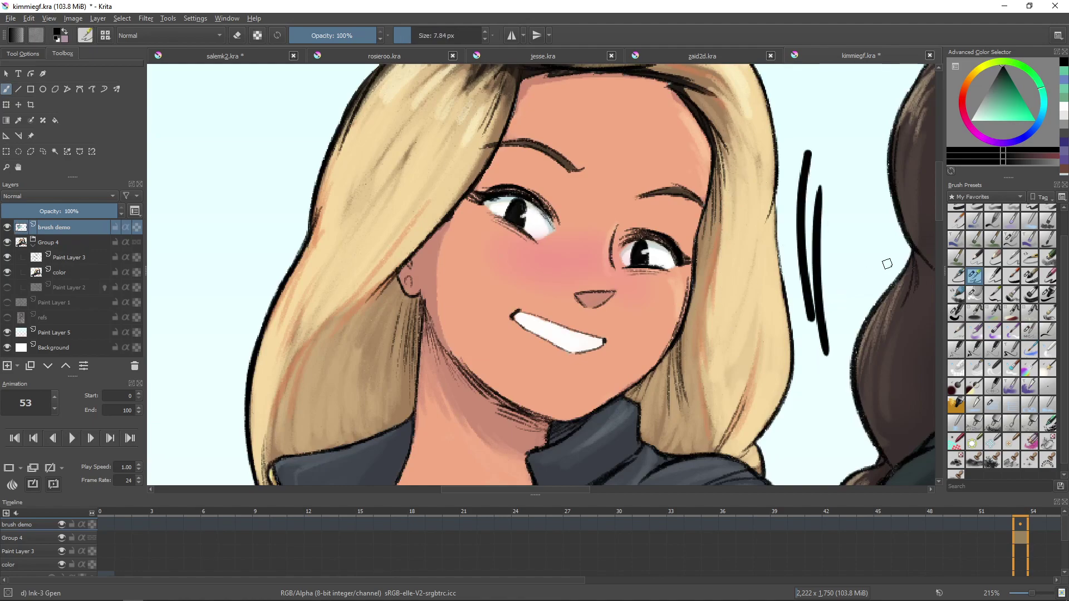
{"action": "key", "text": "ctrl+z"}
{"action": "key", "text": "ctrl+z"}
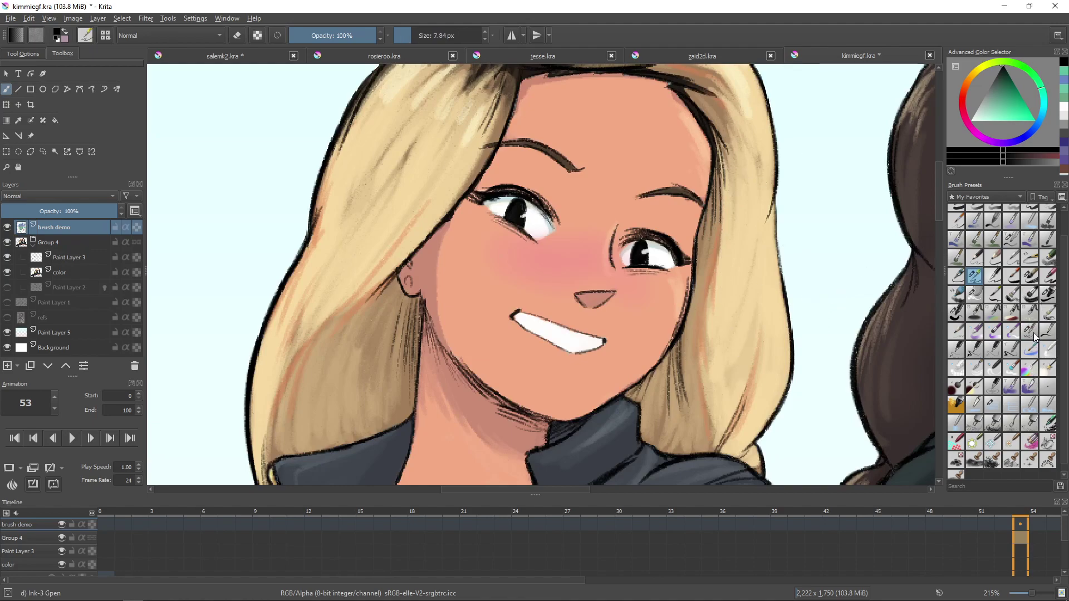
Switch back to the Ink_ballpen preset and hatch a few tapered strokes beside the thin black stroke, undoing the misplaced ones
{"action": "left_click", "coordinate": [1029, 331]}
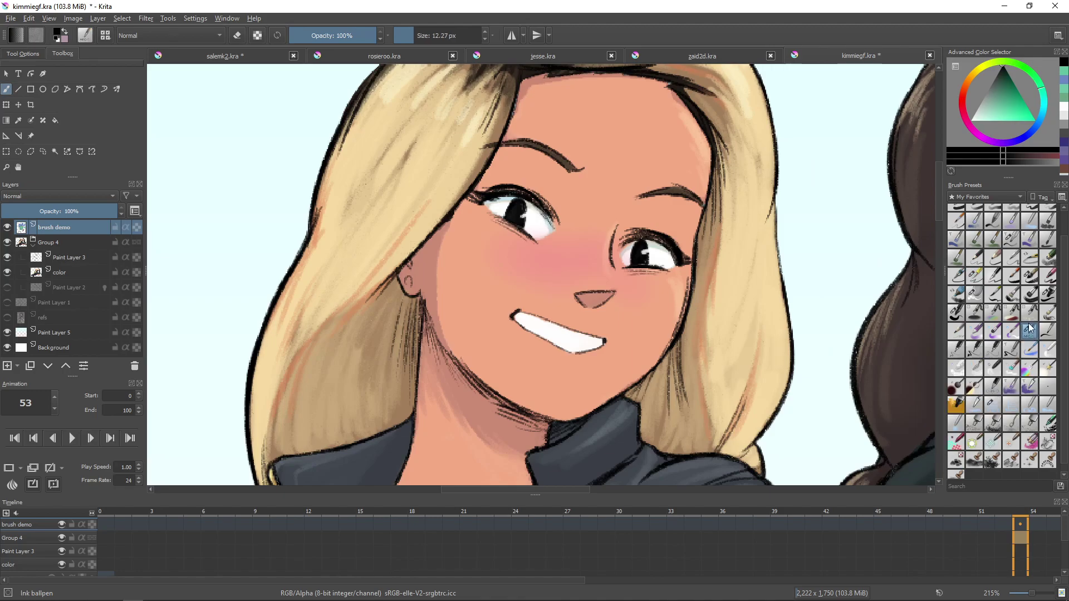
{"action": "mouse_move", "coordinate": [412, 287]}
{"action": "left_mouse_down"}
{"action": "mouse_move", "coordinate": [519, 247]}
{"action": "mouse_move", "coordinate": [730, 224]}
{"action": "mouse_move", "coordinate": [578, 265]}
{"action": "mouse_move", "coordinate": [585, 272]}
{"action": "mouse_move", "coordinate": [542, 190]}
{"action": "mouse_move", "coordinate": [584, 306]}
{"action": "left_mouse_up"}
{"action": "key", "text": "ctrl+z"}
{"action": "mouse_move", "coordinate": [571, 234]}
{"action": "left_mouse_down"}
{"action": "mouse_move", "coordinate": [518, 258]}
{"action": "mouse_move", "coordinate": [538, 327]}
{"action": "left_mouse_up"}
{"action": "key", "text": "ctrl+z"}
{"action": "left_click_drag", "start_coordinate": [512, 266], "coordinate": [562, 361]}
{"action": "key", "text": "ctrl+z"}
{"action": "left_click_drag", "start_coordinate": [529, 272], "coordinate": [561, 352]}
{"action": "key", "text": "ctrl+z"}
Choose a crimson colour and fill a solid blob between the blue circles and the blonde hair, with Ink_ballpen at about 45 to 58 px
{"action": "mouse_move", "coordinate": [594, 157]}
{"action": "left_mouse_down"}
{"action": "mouse_move", "coordinate": [565, 210]}
{"action": "mouse_move", "coordinate": [584, 227]}
{"action": "mouse_move", "coordinate": [580, 167]}
{"action": "left_mouse_up"}
{"action": "left_click", "coordinate": [962, 107]}
{"action": "left_click", "coordinate": [1011, 103]}
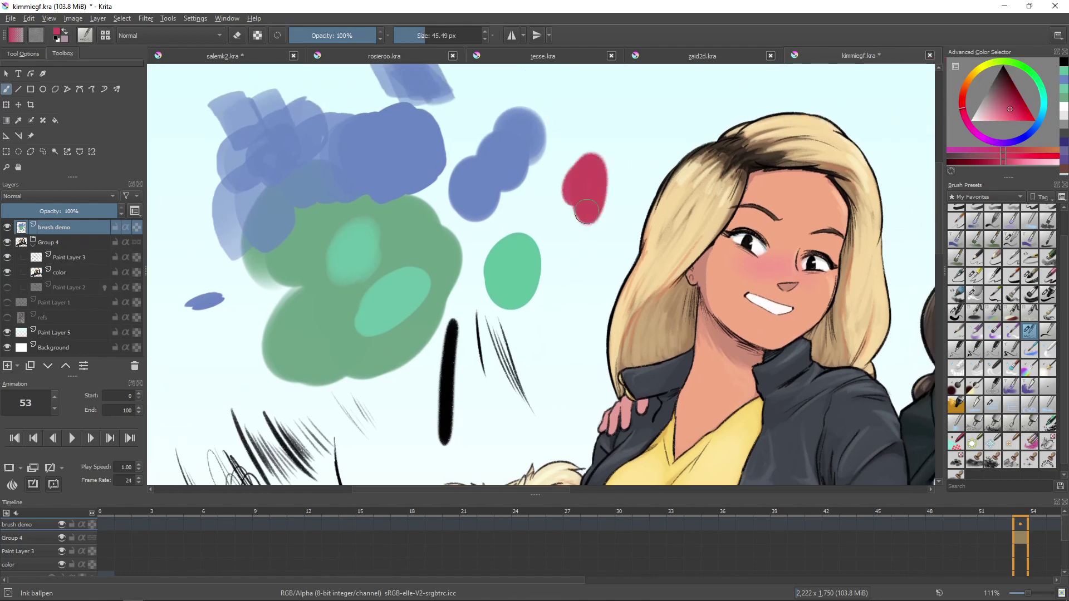
{"action": "scroll", "coordinate": [657, 129], "scroll_direction": "up", "scroll_amount": 1}
{"action": "left_click_drag", "start_coordinate": [549, 246], "coordinate": [580, 205], "text": "shift"}
{"action": "scroll", "coordinate": [613, 173], "scroll_direction": "up", "scroll_amount": 2}
{"action": "mouse_move", "coordinate": [529, 262]}
{"action": "left_mouse_down"}
{"action": "mouse_move", "coordinate": [518, 233]}
{"action": "mouse_move", "coordinate": [526, 209]}
{"action": "mouse_move", "coordinate": [541, 214]}
{"action": "mouse_move", "coordinate": [563, 194]}
{"action": "left_mouse_up"}
{"action": "left_click_drag", "start_coordinate": [743, 202], "coordinate": [695, 212]}
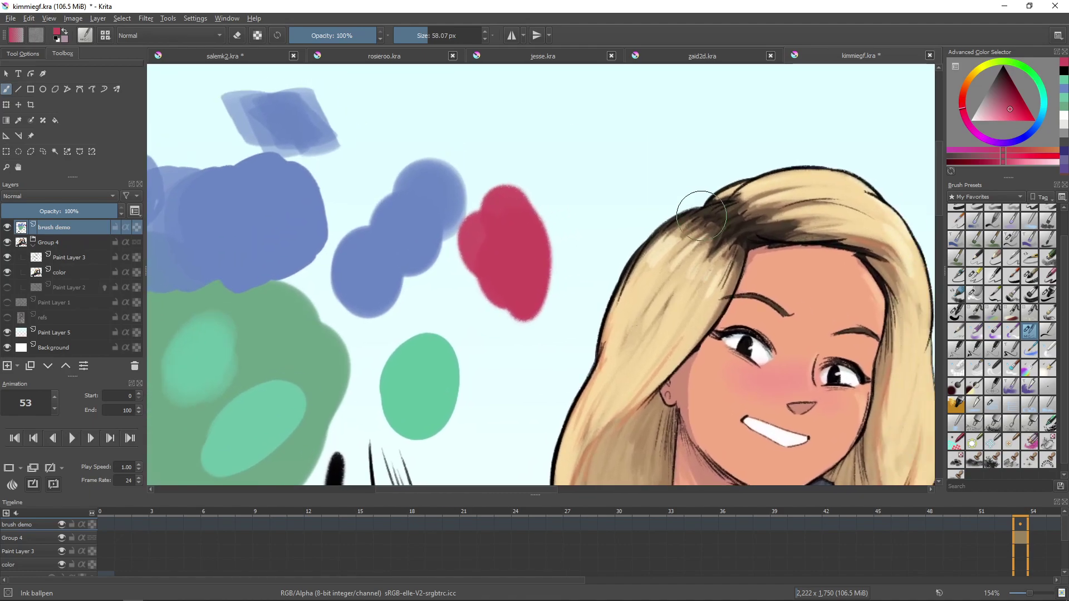
Blend the boundary between the blue and green patches with the Smudge block tilt preset at about 70 px
{"action": "scroll", "coordinate": [695, 212], "scroll_direction": "down", "scroll_amount": 4}
{"action": "left_click_drag", "start_coordinate": [729, 320], "coordinate": [568, 269]}
{"action": "left_click_drag", "start_coordinate": [685, 301], "coordinate": [630, 286]}
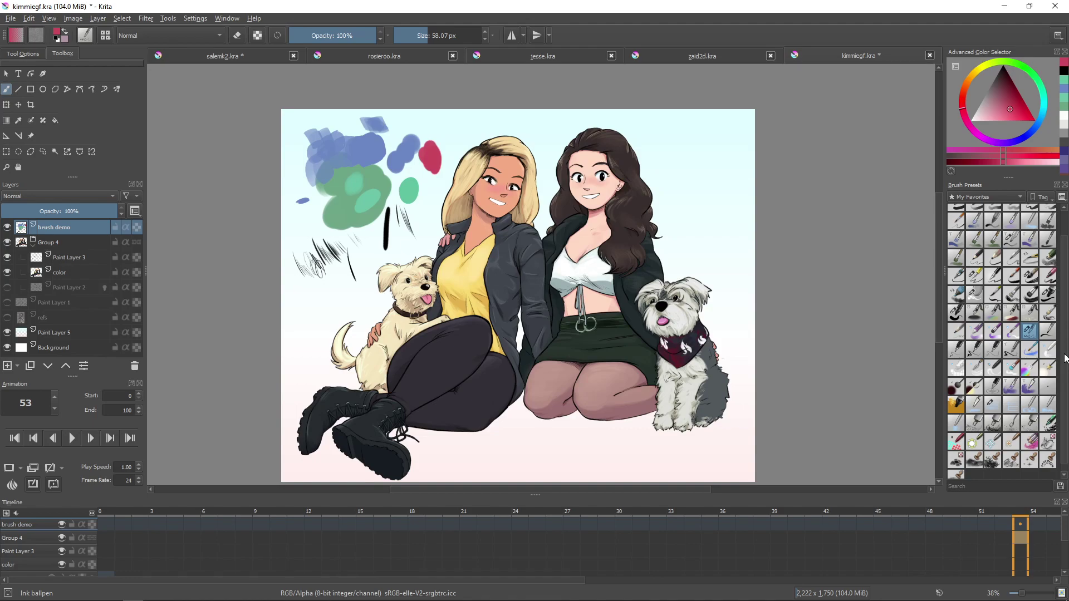
{"action": "mouse_move", "coordinate": [1065, 358]}
{"action": "left_mouse_down"}
{"action": "mouse_move", "coordinate": [1063, 373]}
{"action": "mouse_move", "coordinate": [1066, 281]}
{"action": "left_mouse_up"}
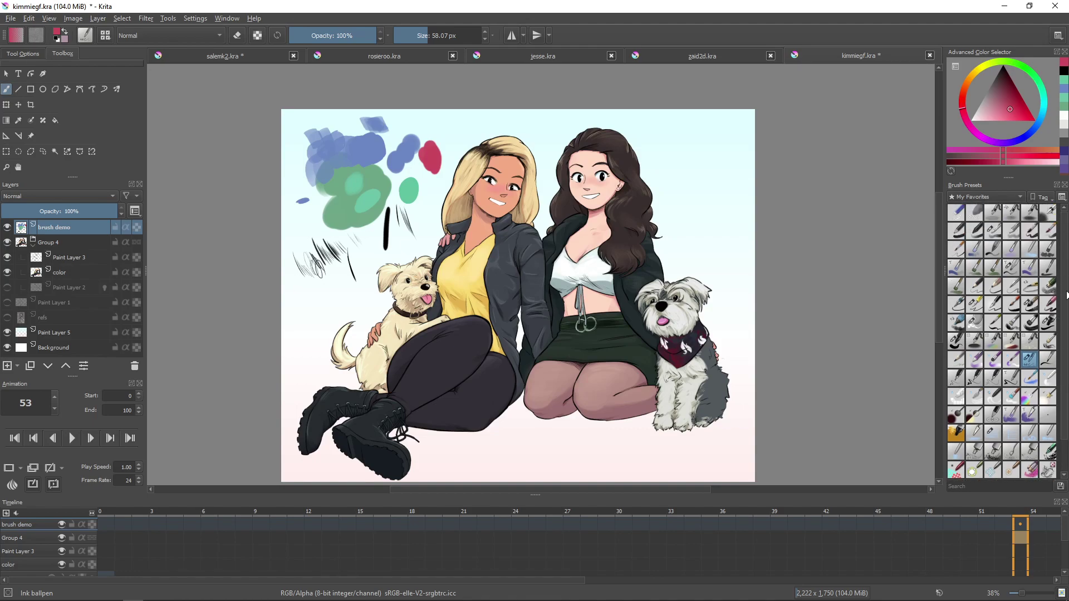
{"action": "scroll", "coordinate": [1067, 291], "scroll_direction": "down", "scroll_amount": 2}
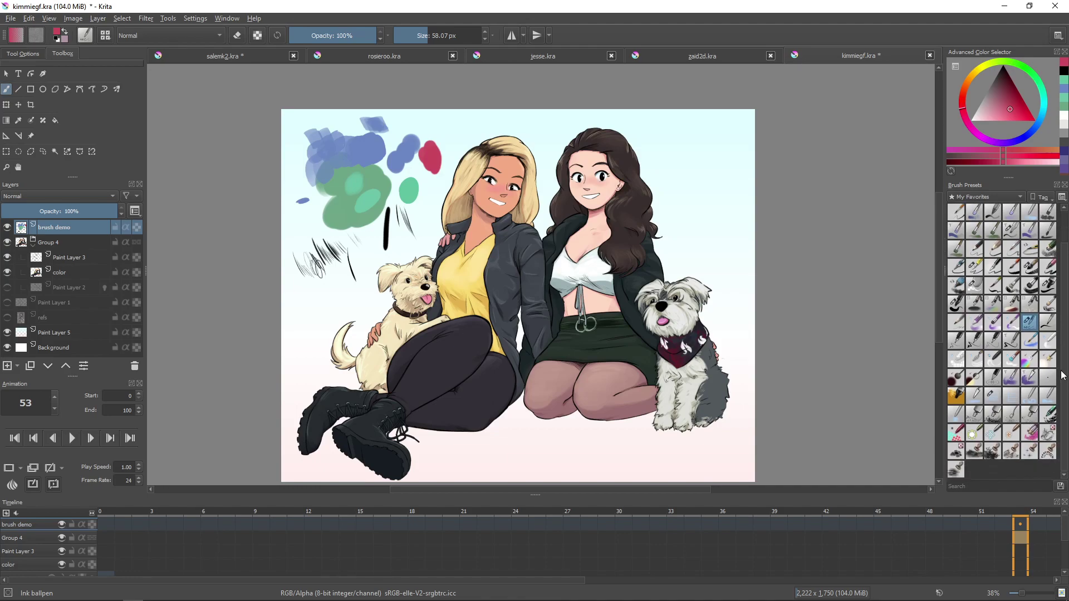
{"action": "scroll", "coordinate": [1068, 292], "scroll_direction": "up", "scroll_amount": 2}
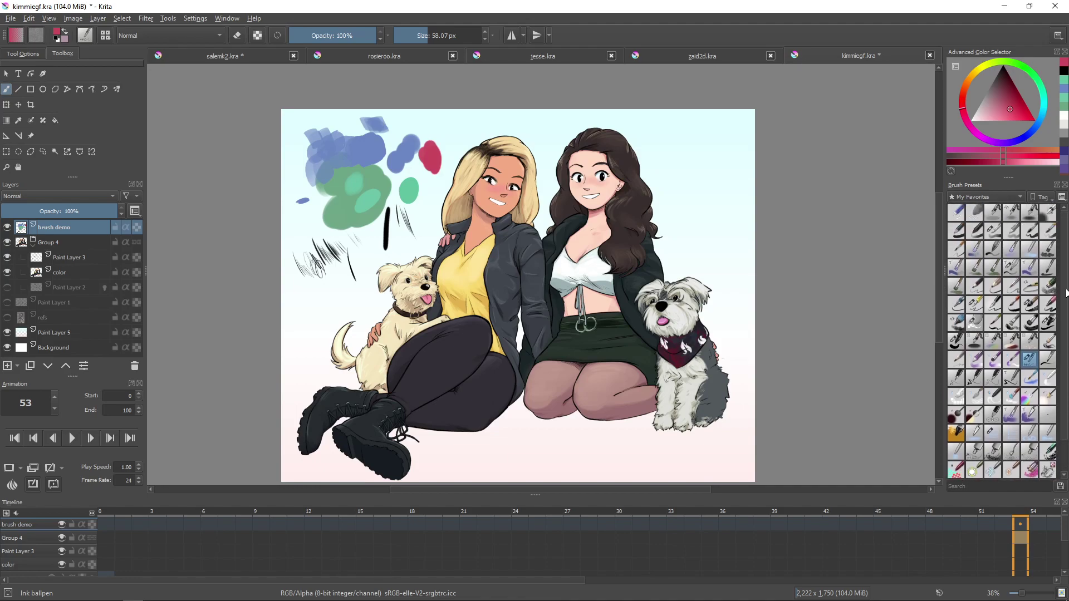
{"action": "mouse_move", "coordinate": [338, 154]}
{"action": "left_mouse_down"}
{"action": "mouse_move", "coordinate": [382, 214]}
{"action": "mouse_move", "coordinate": [518, 293]}
{"action": "left_mouse_up"}
{"action": "scroll", "coordinate": [519, 293], "scroll_direction": "up", "scroll_amount": 1}
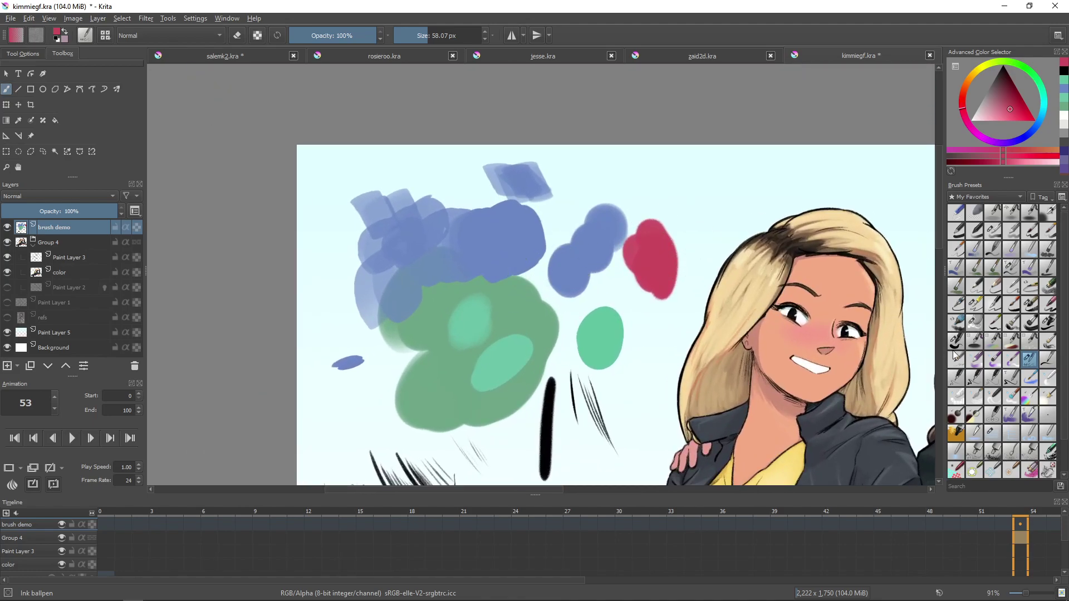
{"action": "left_click", "coordinate": [976, 440]}
{"action": "mouse_move", "coordinate": [477, 273]}
{"action": "left_mouse_down"}
{"action": "mouse_move", "coordinate": [466, 281]}
{"action": "mouse_move", "coordinate": [449, 280]}
{"action": "mouse_move", "coordinate": [462, 313]}
{"action": "mouse_move", "coordinate": [466, 289]}
{"action": "mouse_move", "coordinate": [497, 279]}
{"action": "mouse_move", "coordinate": [463, 277]}
{"action": "mouse_move", "coordinate": [408, 315]}
{"action": "mouse_move", "coordinate": [480, 323]}
{"action": "mouse_move", "coordinate": [509, 271]}
{"action": "left_mouse_up"}
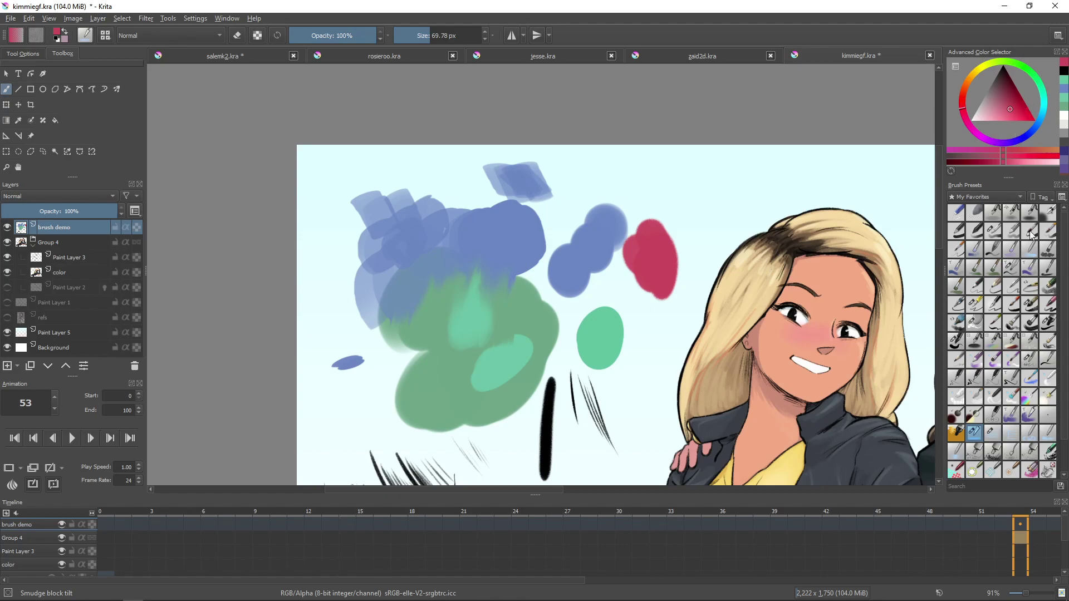
Paint overlapping crimson and orange ovals over the blue and green patches with the Basic-3 Flow preset at about 89 px
{"action": "left_click", "coordinate": [994, 233]}
{"action": "left_click_drag", "start_coordinate": [421, 311], "coordinate": [443, 311], "text": "shift"}
{"action": "mouse_move", "coordinate": [423, 289]}
{"action": "left_mouse_down"}
{"action": "mouse_move", "coordinate": [389, 326]}
{"action": "mouse_move", "coordinate": [432, 275]}
{"action": "mouse_move", "coordinate": [435, 315]}
{"action": "left_mouse_up"}
{"action": "left_click_drag", "start_coordinate": [968, 82], "coordinate": [977, 92]}
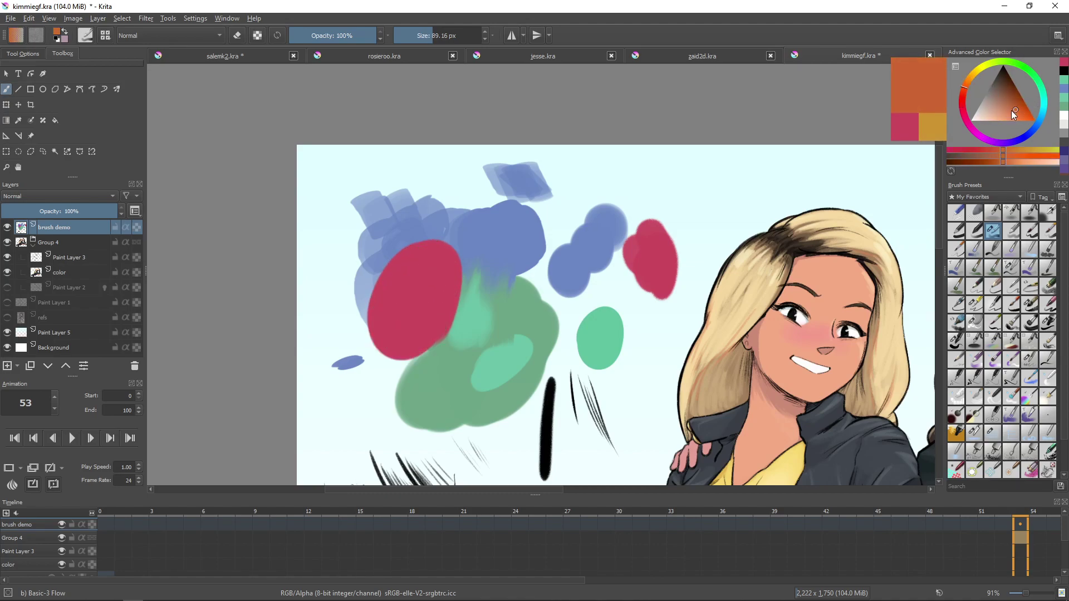
{"action": "left_click", "coordinate": [1015, 116]}
{"action": "mouse_move", "coordinate": [454, 334]}
{"action": "left_mouse_down"}
{"action": "mouse_move", "coordinate": [463, 278]}
{"action": "mouse_move", "coordinate": [454, 330]}
{"action": "left_mouse_up"}
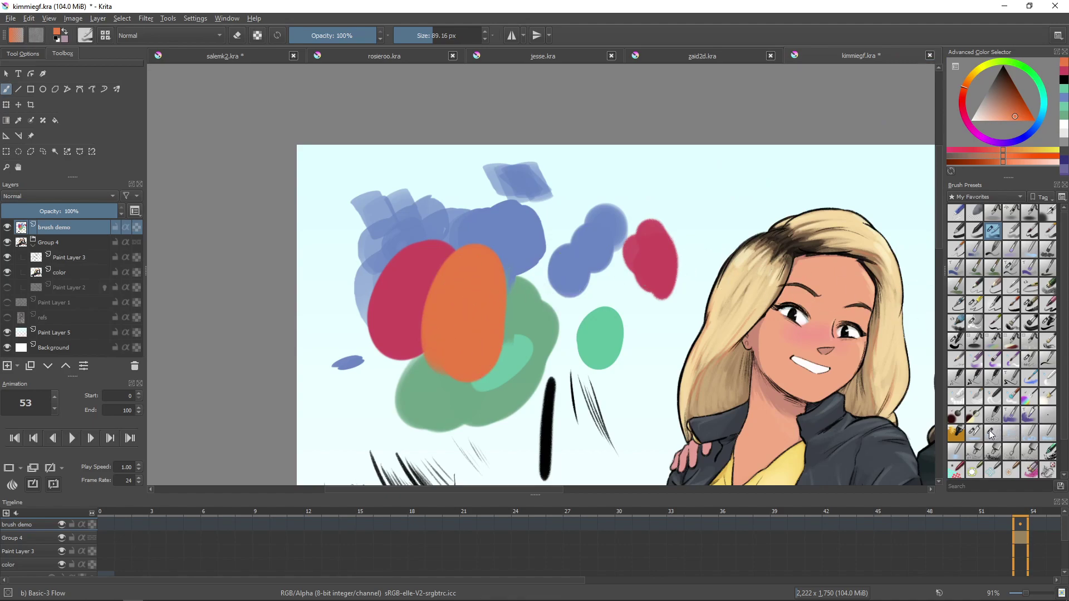
Blend the seam between the crimson and orange ovals and the orange oval's upper edge using Smudge_rake at about 88 px
{"action": "mouse_move", "coordinate": [991, 435]}
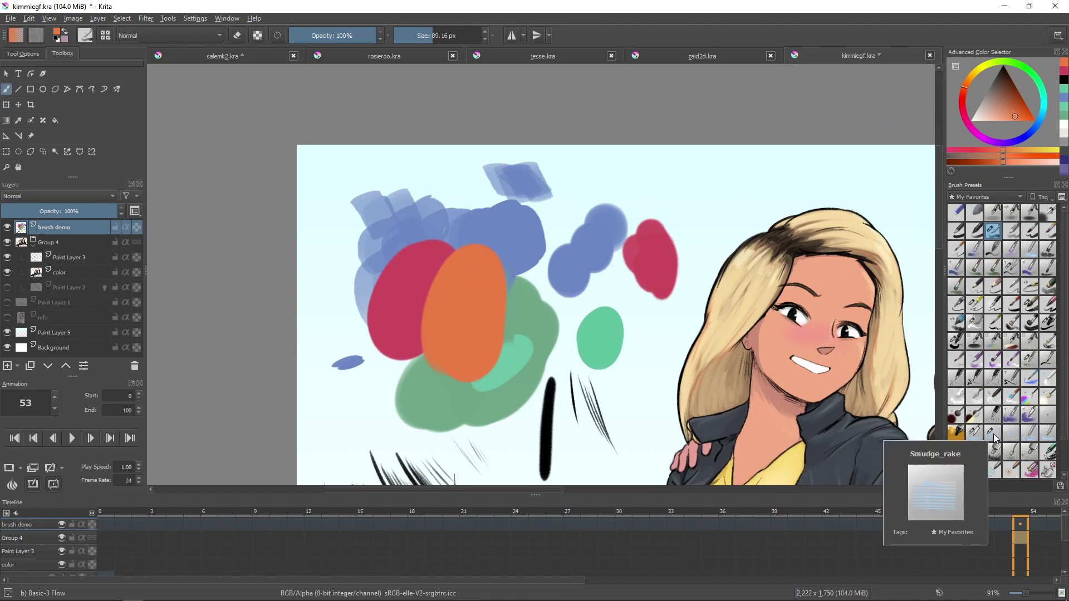
{"action": "left_click", "coordinate": [994, 437]}
{"action": "scroll", "coordinate": [677, 301], "scroll_direction": "up", "scroll_amount": 1}
{"action": "scroll", "coordinate": [408, 310], "scroll_direction": "up", "scroll_amount": 2}
{"action": "left_click_drag", "start_coordinate": [333, 239], "coordinate": [316, 240], "text": "shift"}
{"action": "left_click_drag", "start_coordinate": [338, 282], "coordinate": [397, 321]}
{"action": "left_click_drag", "start_coordinate": [354, 261], "coordinate": [407, 270]}
{"action": "left_click_drag", "start_coordinate": [353, 234], "coordinate": [426, 269]}
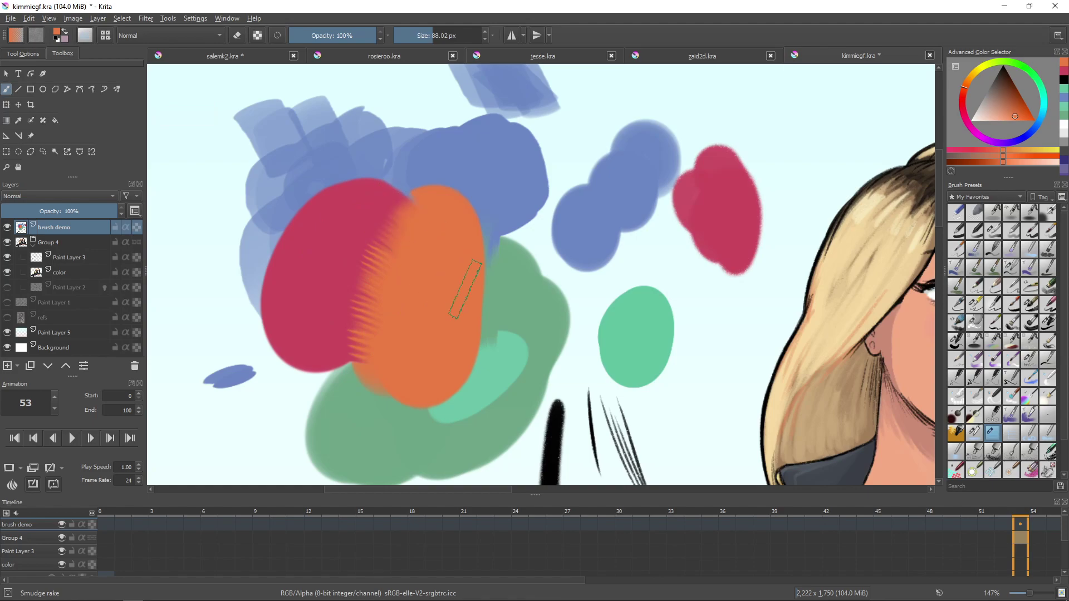
{"action": "left_click_drag", "start_coordinate": [426, 214], "coordinate": [459, 176]}
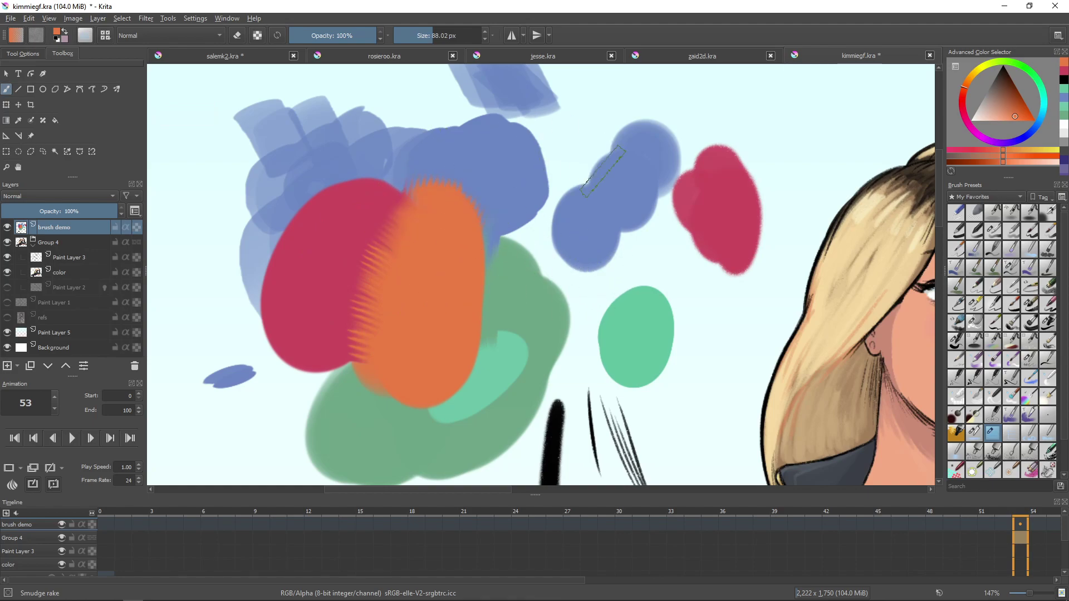
Pull the orange oval's edge into the green patches with the Smudge_rake_2 preset at about 36 px
{"action": "mouse_move", "coordinate": [1008, 436]}
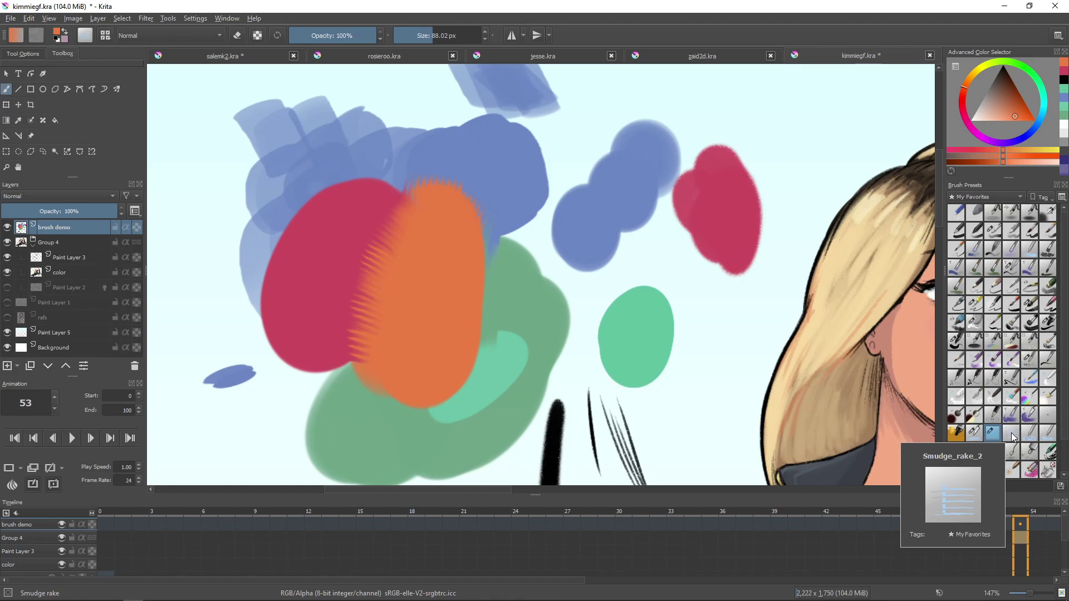
{"action": "left_click", "coordinate": [1011, 436]}
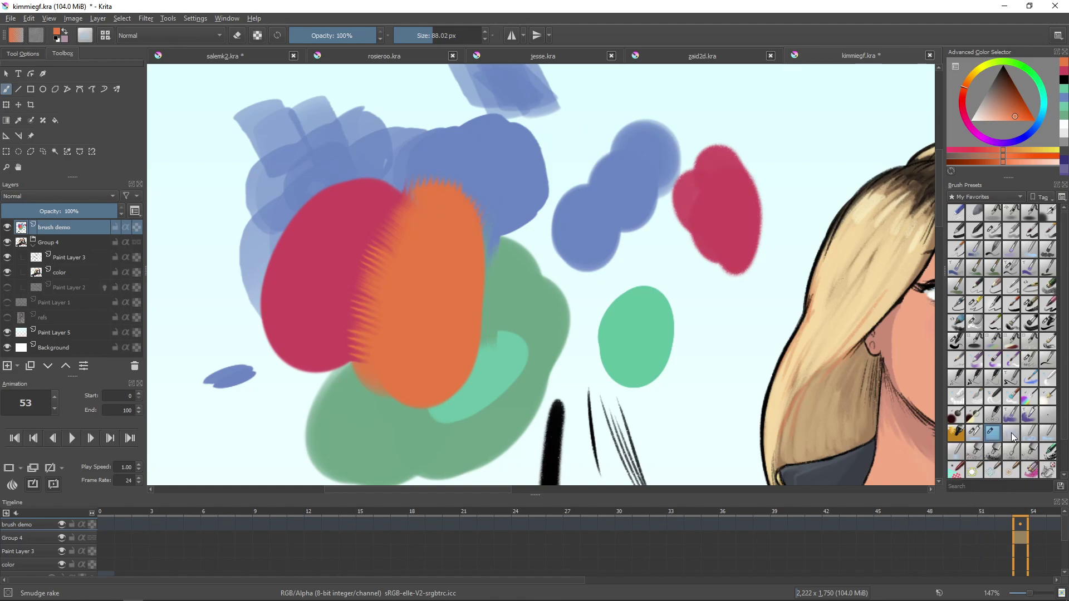
{"action": "left_click_drag", "start_coordinate": [489, 215], "coordinate": [436, 215], "text": "shift"}
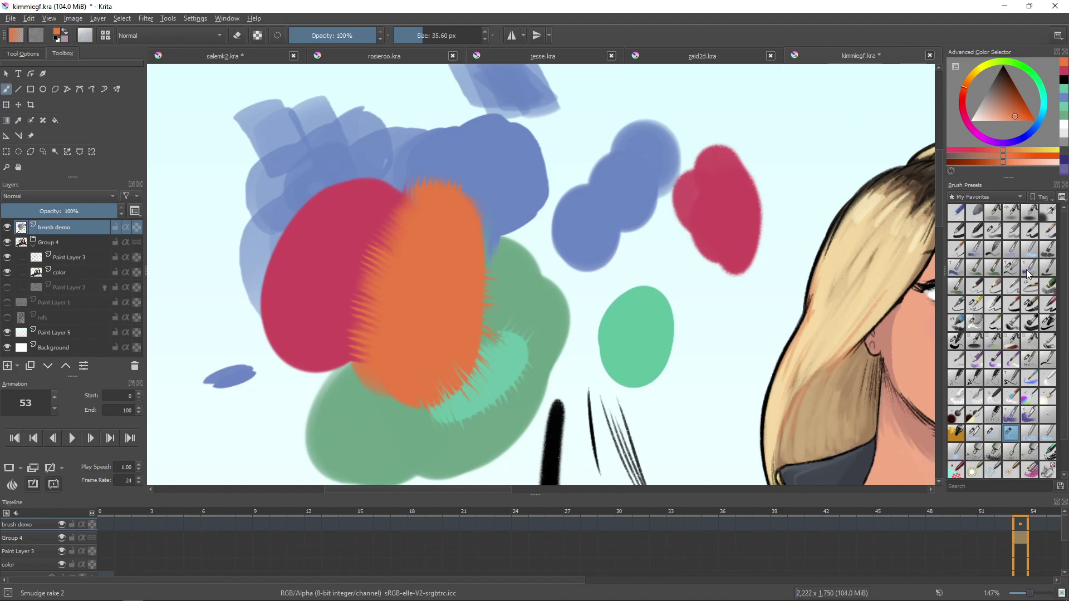
Look at the tag assignment options for the Pencil-4 Soft preset and leave them unchanged
{"action": "left_click", "coordinate": [994, 230]}
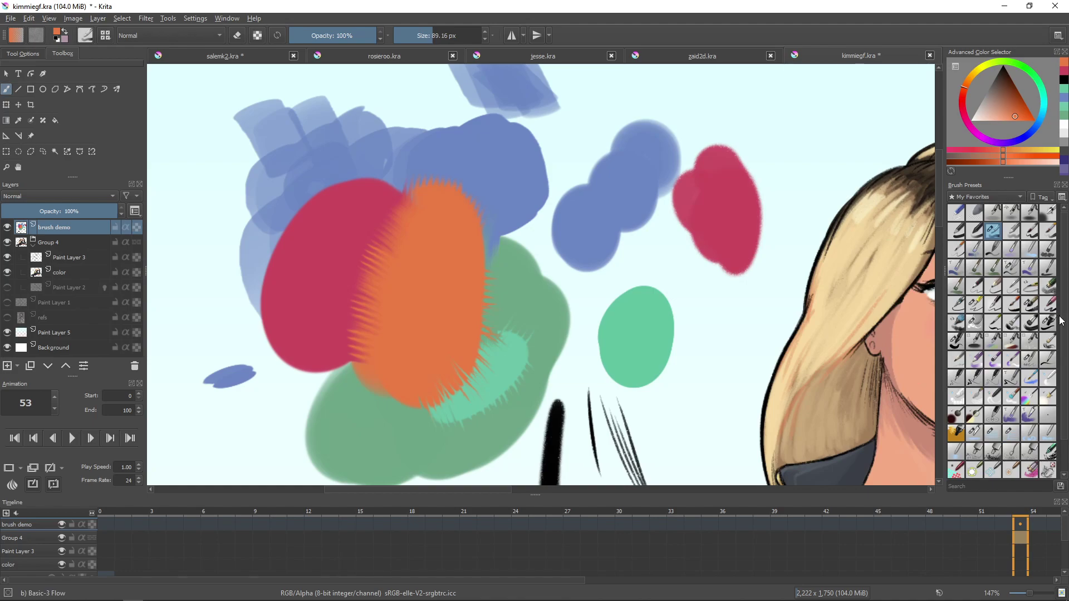
{"action": "right_click", "coordinate": [1010, 289]}
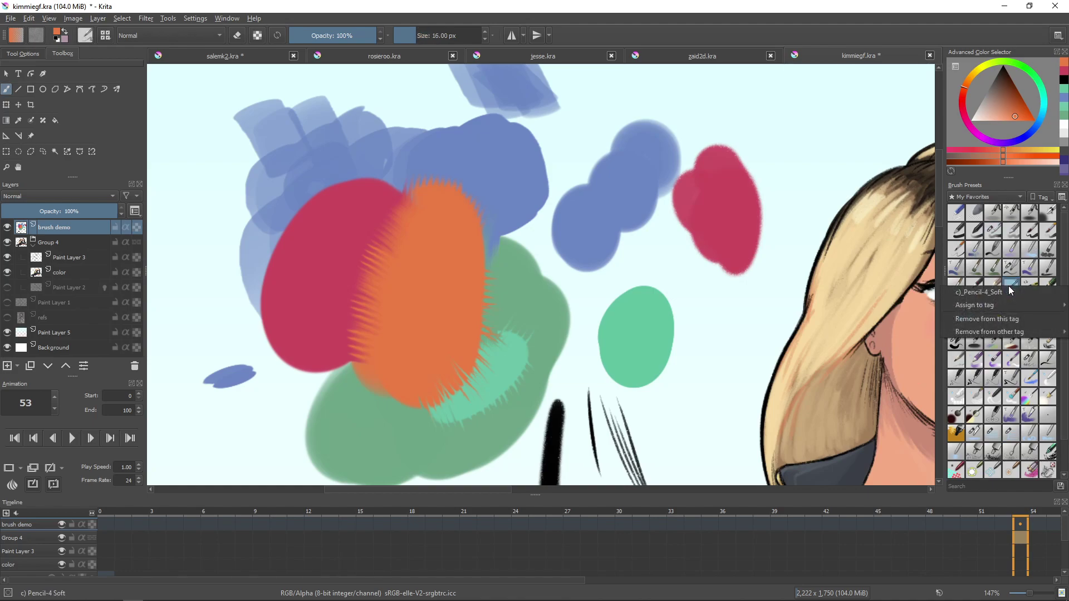
{"action": "mouse_move", "coordinate": [1016, 306]}
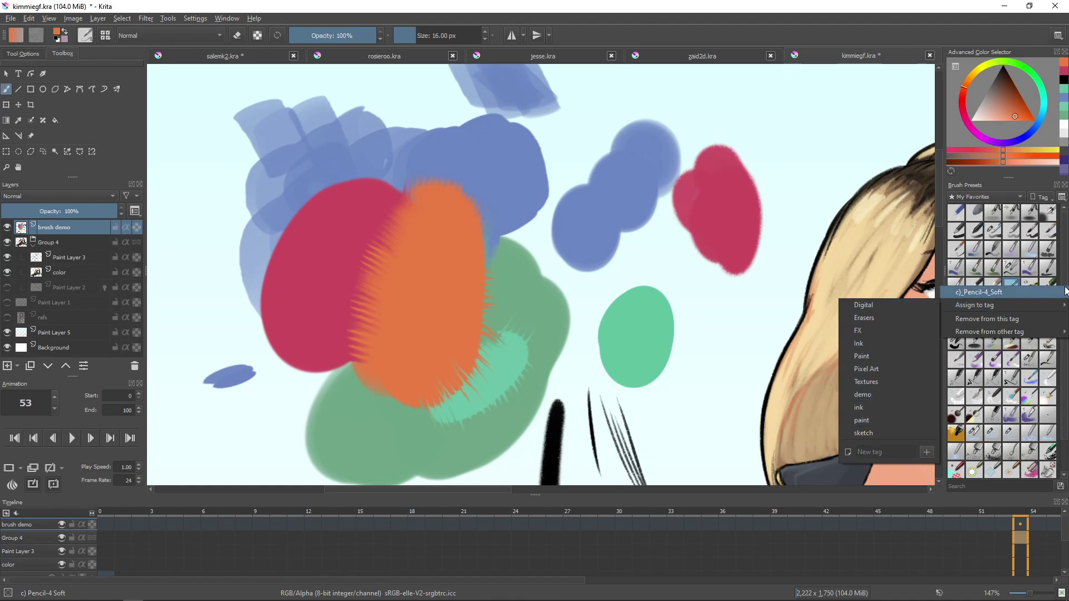
{"action": "left_click", "coordinate": [1065, 281]}
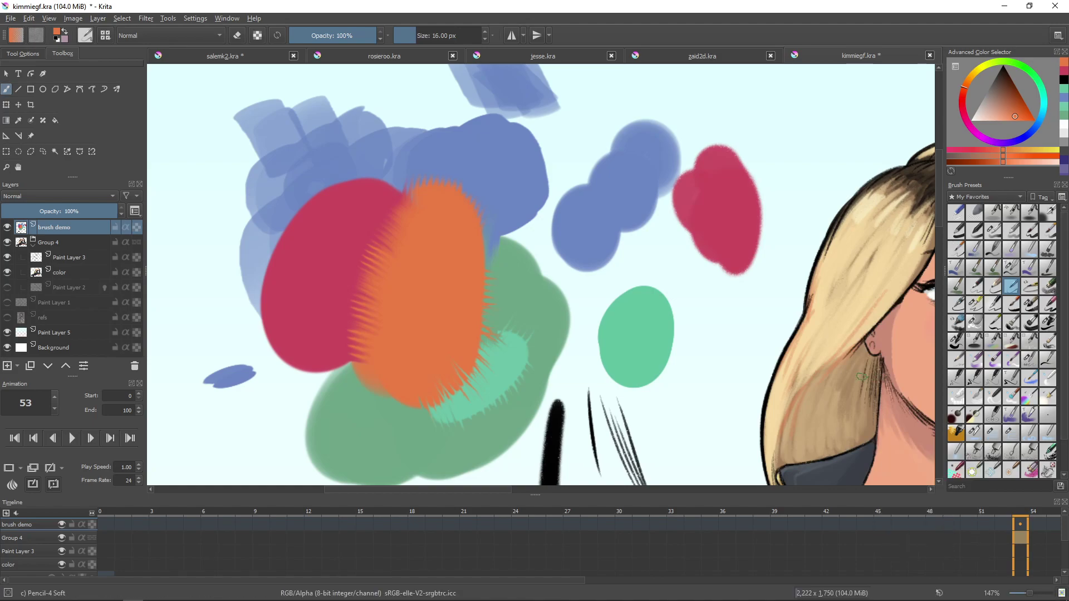
Examine the brush demo swatches and the line art and shading of the two women, their clothing and the dogs
{"action": "left_click_drag", "start_coordinate": [500, 327], "coordinate": [357, 326]}
{"action": "left_click_drag", "start_coordinate": [547, 293], "coordinate": [580, 395]}
{"action": "left_click_drag", "start_coordinate": [625, 362], "coordinate": [498, 246]}
{"action": "left_click_drag", "start_coordinate": [526, 288], "coordinate": [523, 283]}
{"action": "left_click_drag", "start_coordinate": [381, 210], "coordinate": [525, 375]}
{"action": "left_click_drag", "start_coordinate": [482, 346], "coordinate": [477, 282]}
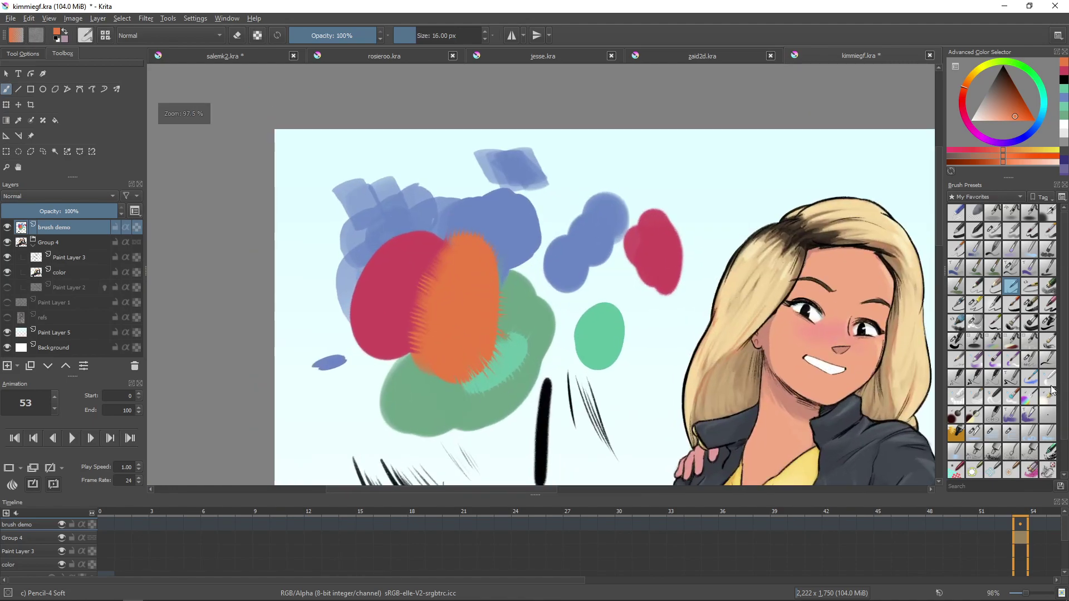
{"action": "mouse_move", "coordinate": [1030, 361]}
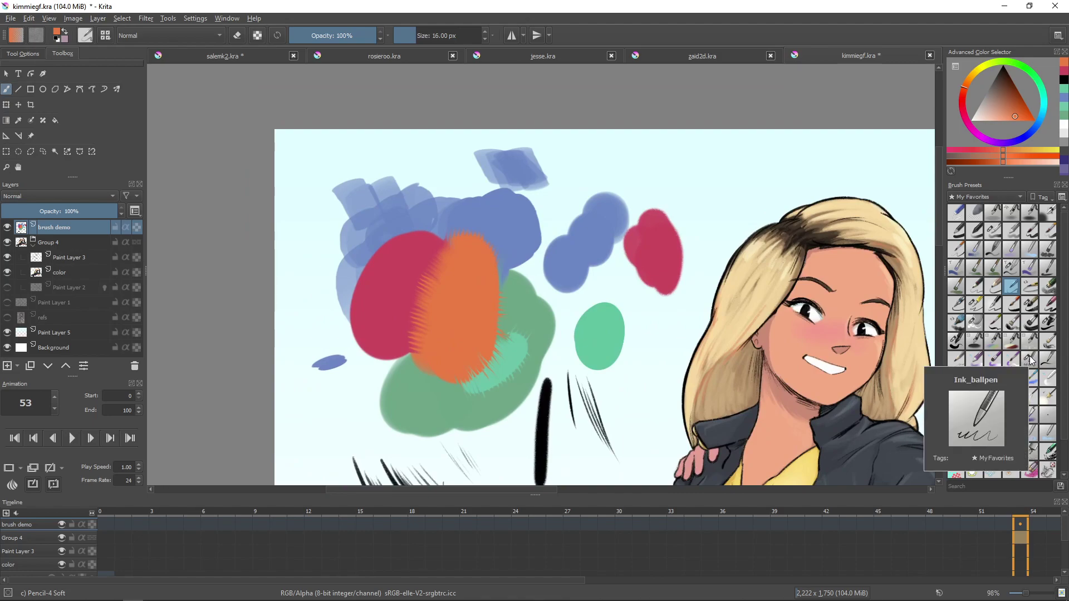
{"action": "left_click_drag", "start_coordinate": [844, 354], "coordinate": [342, 244]}
{"action": "left_click_drag", "start_coordinate": [575, 328], "coordinate": [597, 390]}
{"action": "mouse_move", "coordinate": [599, 383]}
{"action": "left_mouse_down"}
{"action": "mouse_move", "coordinate": [609, 308]}
{"action": "mouse_move", "coordinate": [626, 277]}
{"action": "left_mouse_up"}
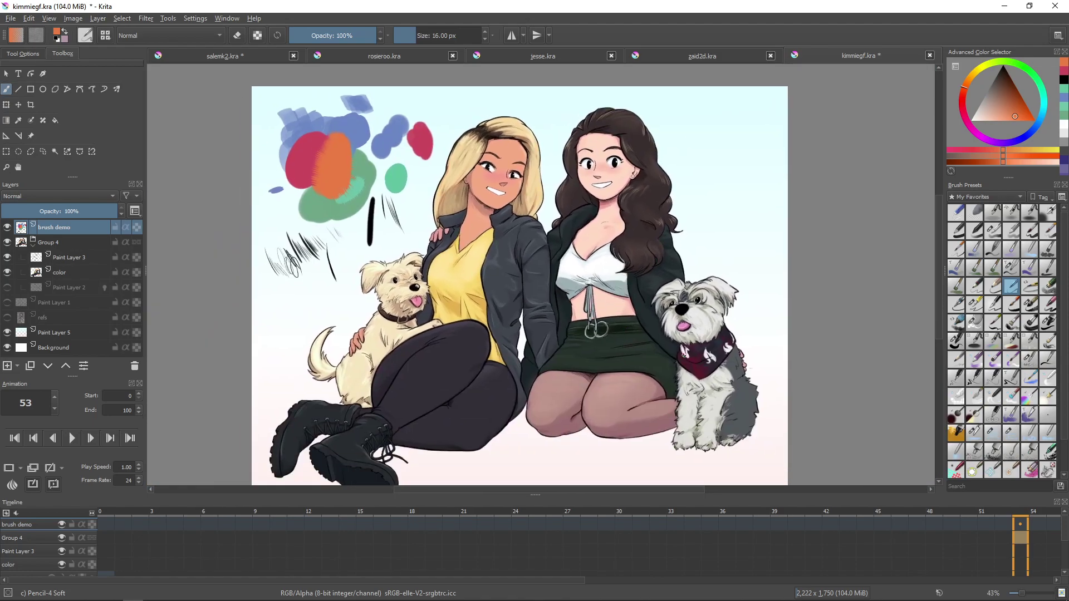
{"action": "left_click_drag", "start_coordinate": [480, 369], "coordinate": [539, 333]}
{"action": "left_click_drag", "start_coordinate": [467, 391], "coordinate": [480, 353]}
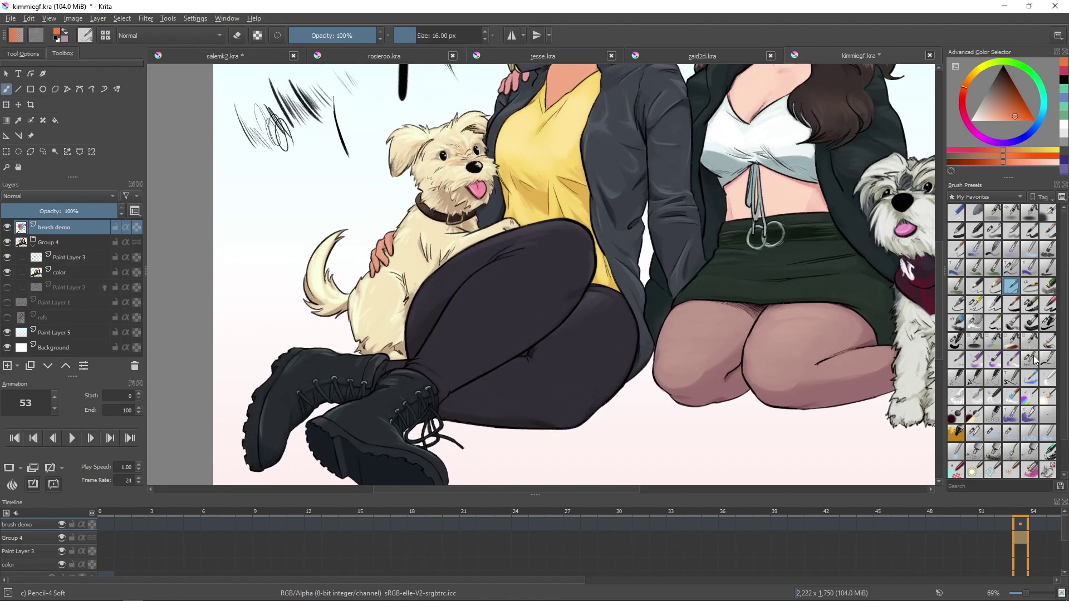
Reselect the Ink_ballpen preset and bring the whole illustration into view
{"action": "left_click", "coordinate": [1030, 359]}
{"action": "mouse_move", "coordinate": [705, 271]}
{"action": "left_mouse_down"}
{"action": "mouse_move", "coordinate": [623, 283]}
{"action": "mouse_move", "coordinate": [615, 311]}
{"action": "left_mouse_up"}
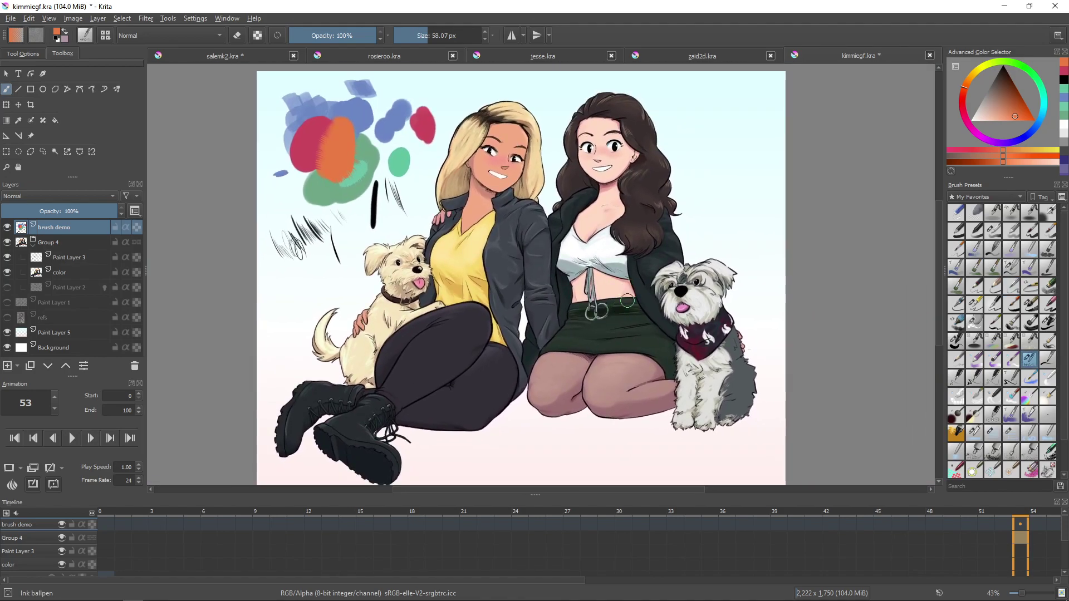
{"action": "left_click_drag", "start_coordinate": [611, 368], "coordinate": [588, 348]}
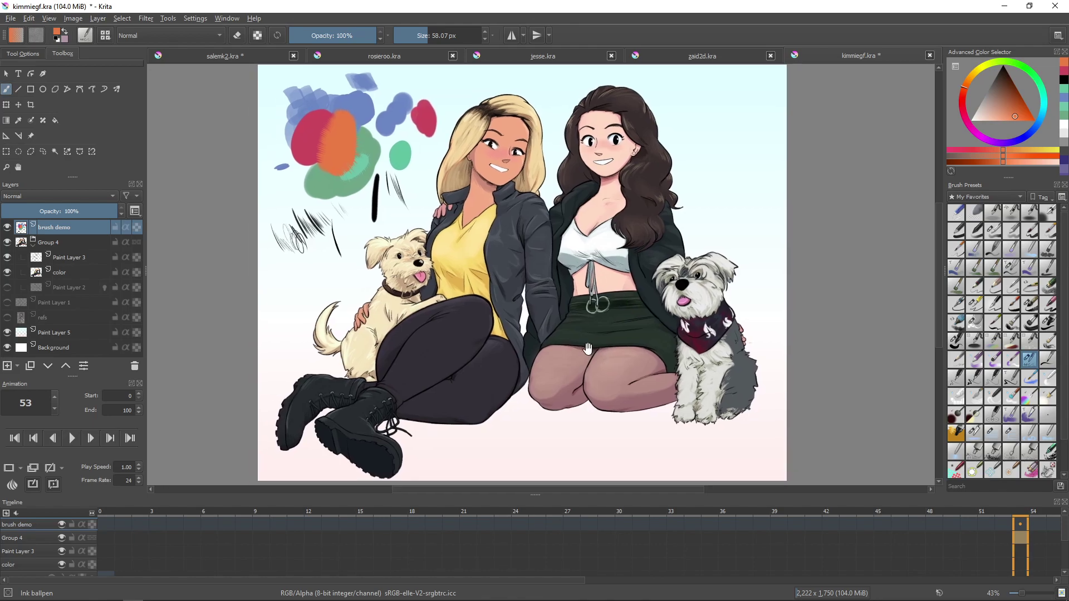